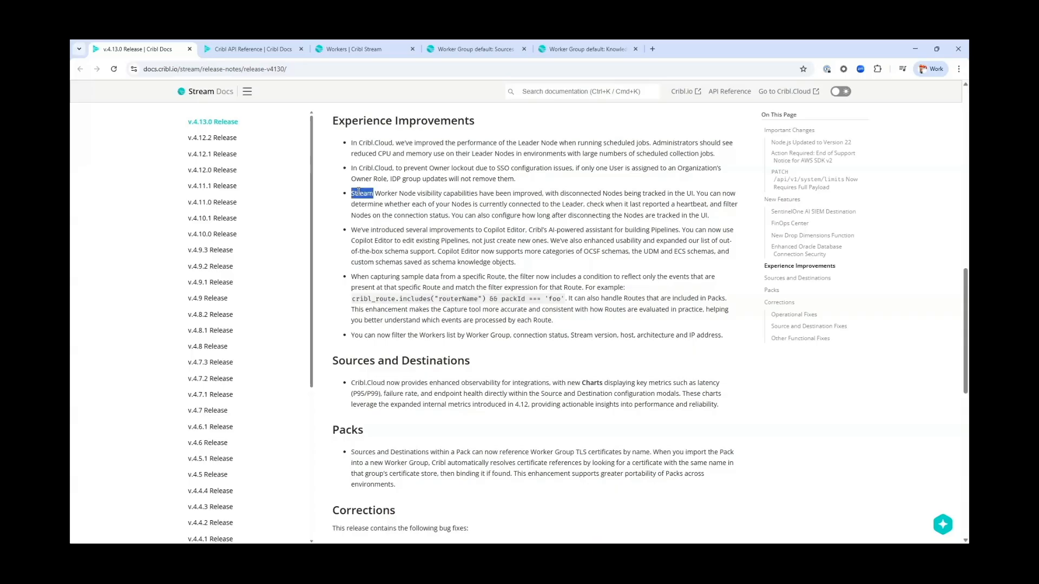
Read the v4.13.0 release note on Stream Worker Node visibility and how long disconnected Nodes are tracked.
left_click(435, 205)
left_click_drag(352, 193, 711, 221)
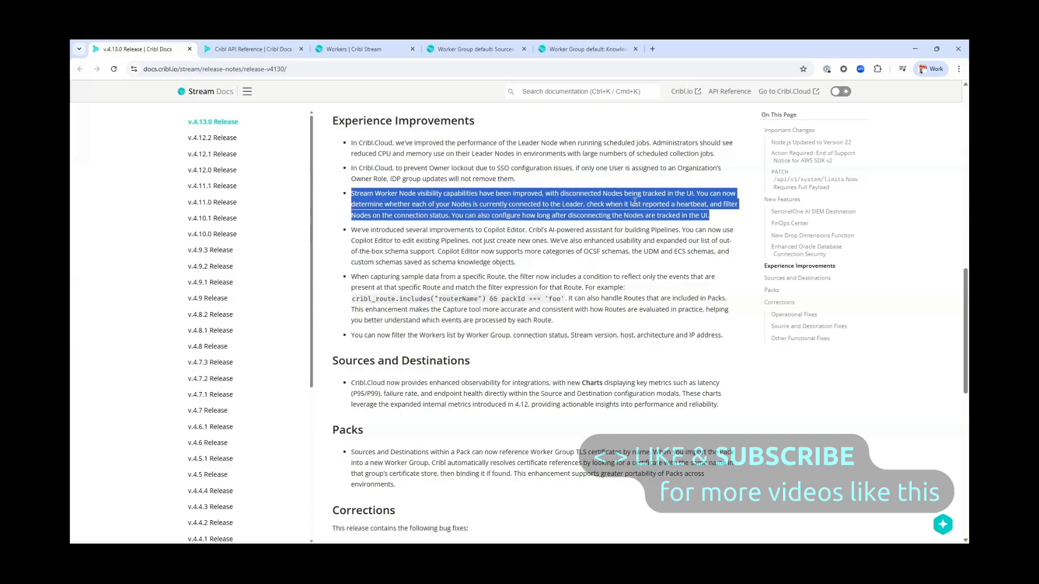
left_click(516, 212)
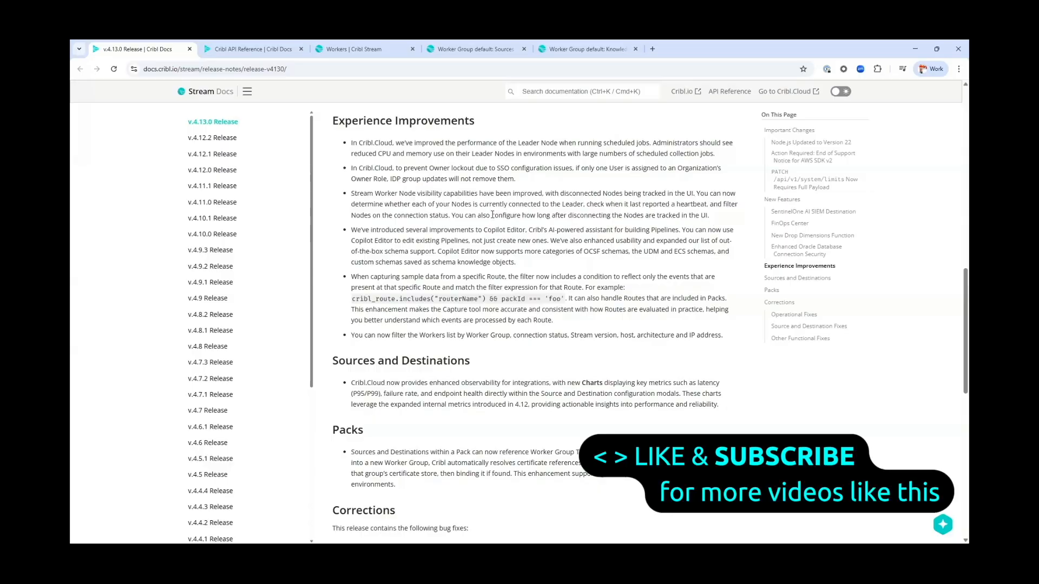
left_click_drag(520, 214, 707, 222)
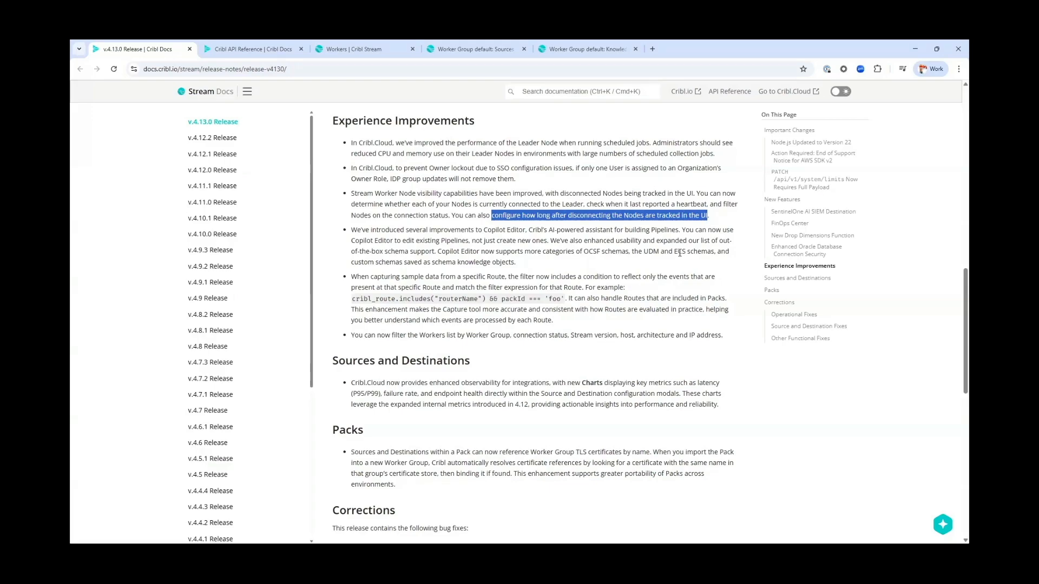
left_click(714, 220)
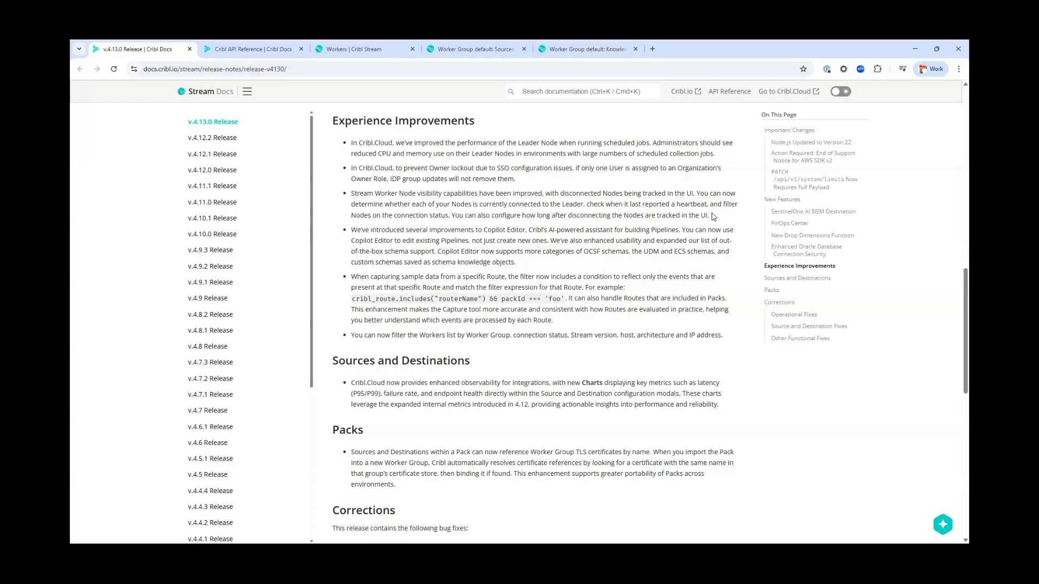
Examine the filterExp query parameter of the GET /master/workers endpoint in the Cribl API Reference.
left_click(248, 52)
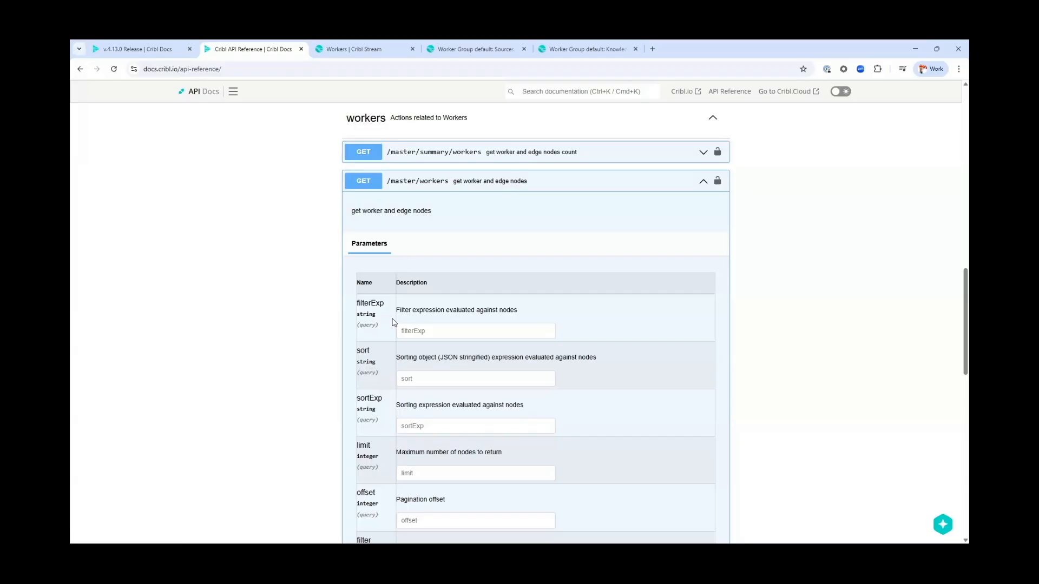
left_click_drag(390, 307, 287, 325)
left_click(287, 324)
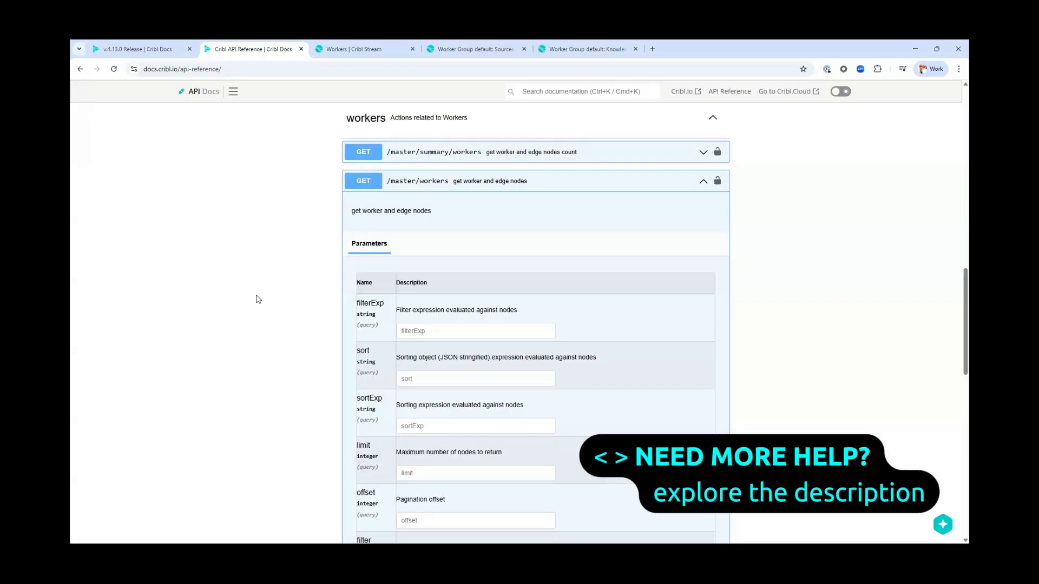
Check the Stream Workers list for nodes with Disconnected status, removing the filter and closing the filter options when done.
left_click(356, 50)
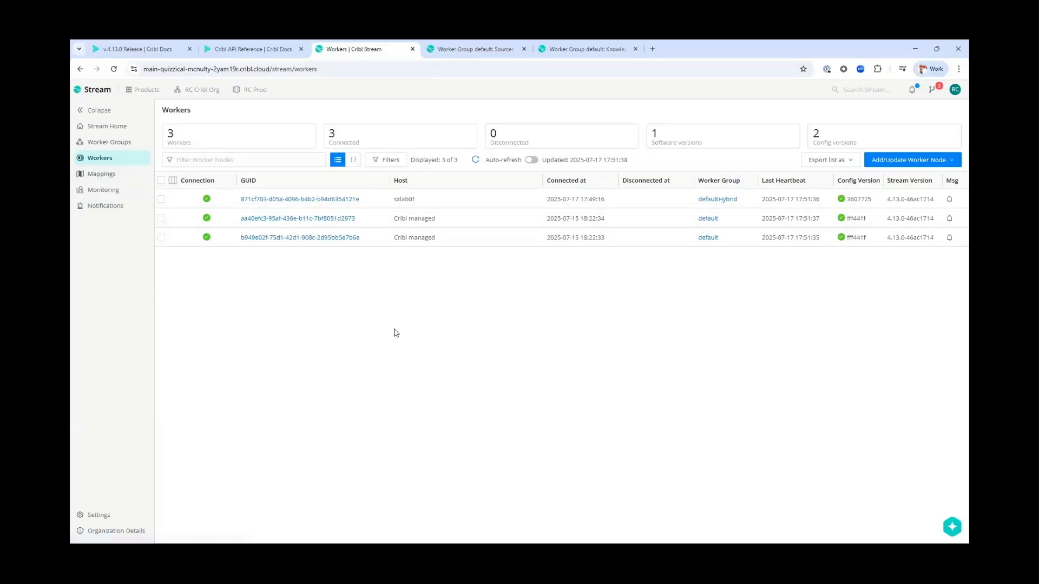
mouse_move(207, 206)
left_click(389, 159)
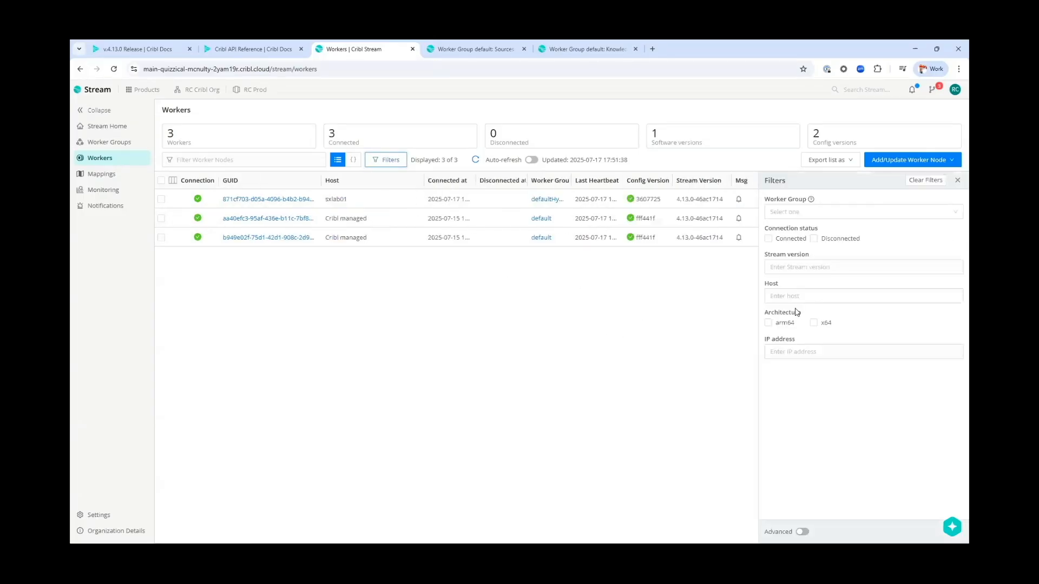
left_click(814, 238)
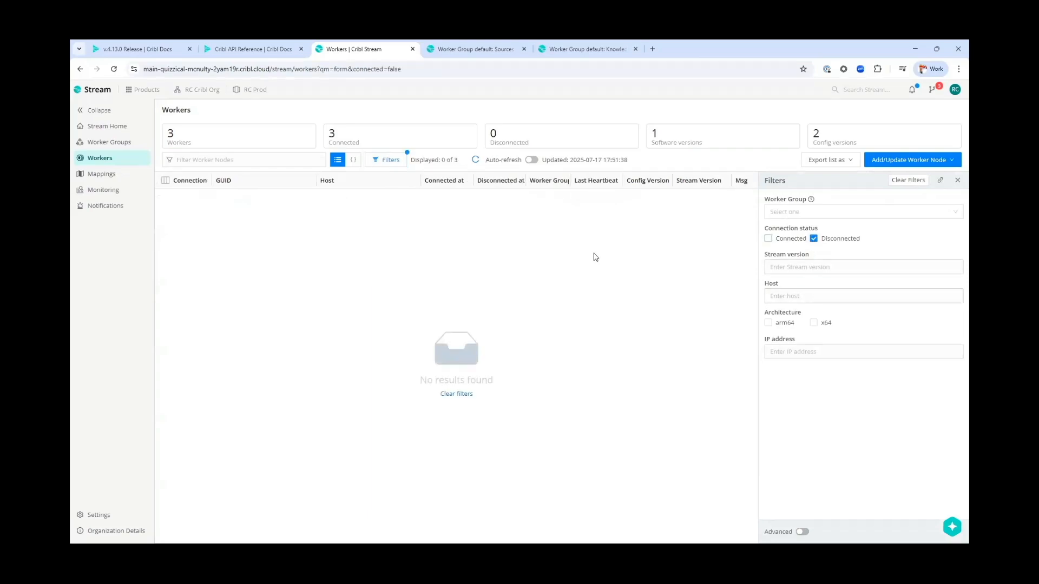
left_click(812, 240)
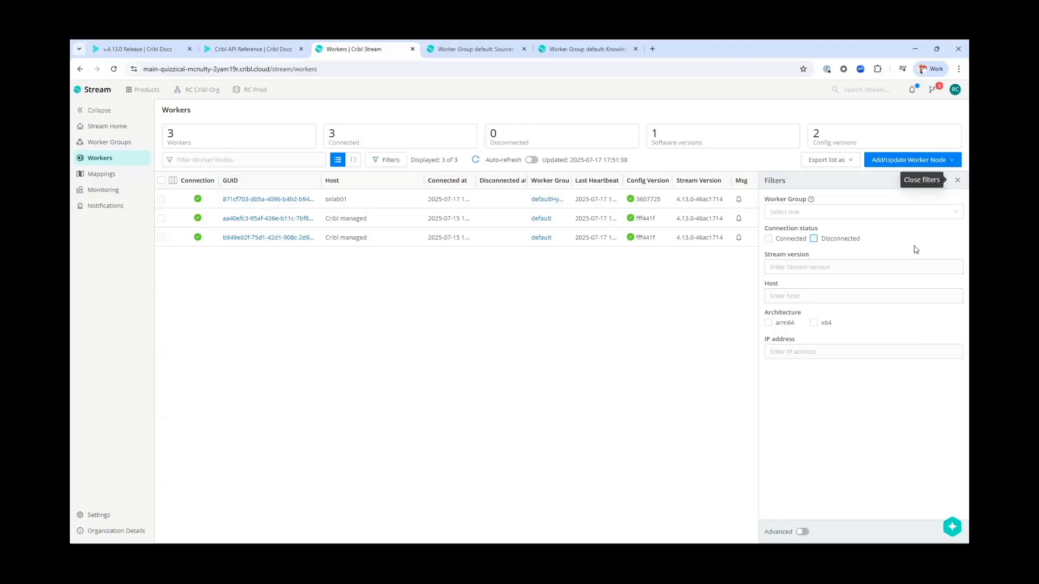
left_click(958, 182)
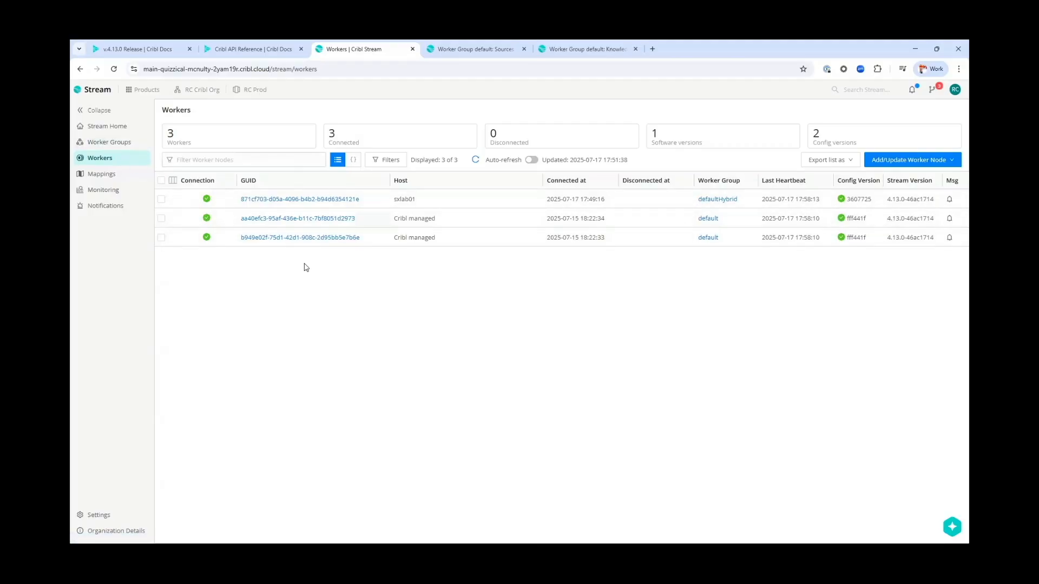
Open the defaultHybrid Worker Group's settings and examine the "Time to keep disconnected Workers" option and its help text.
left_click(119, 144)
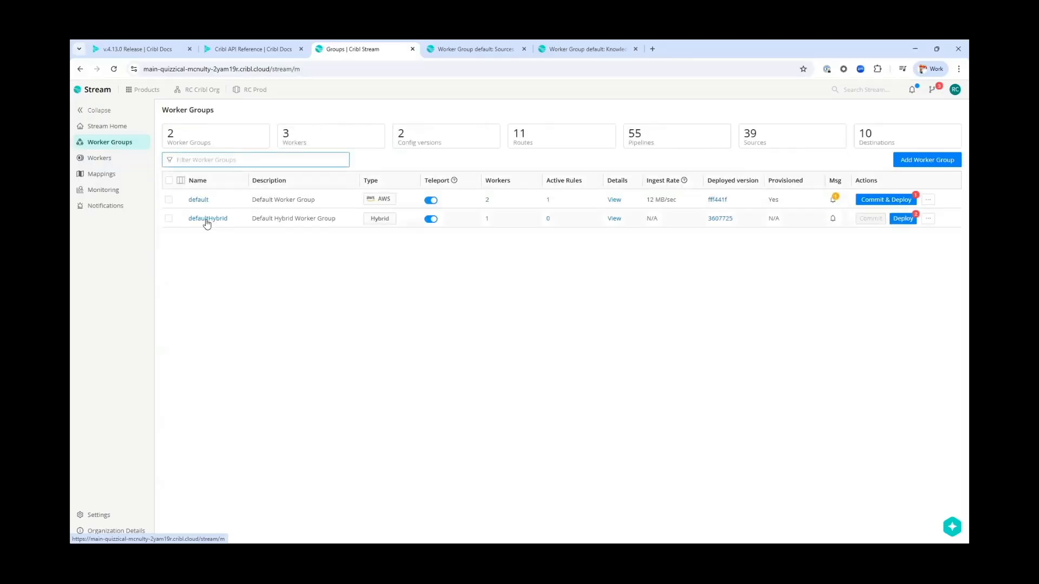
left_click(209, 219)
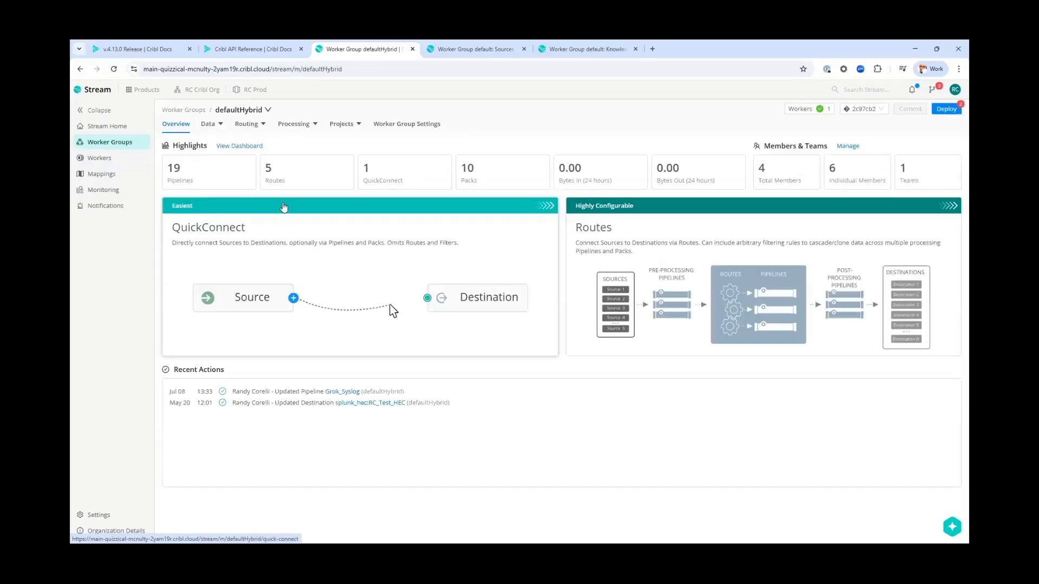
left_click(379, 124)
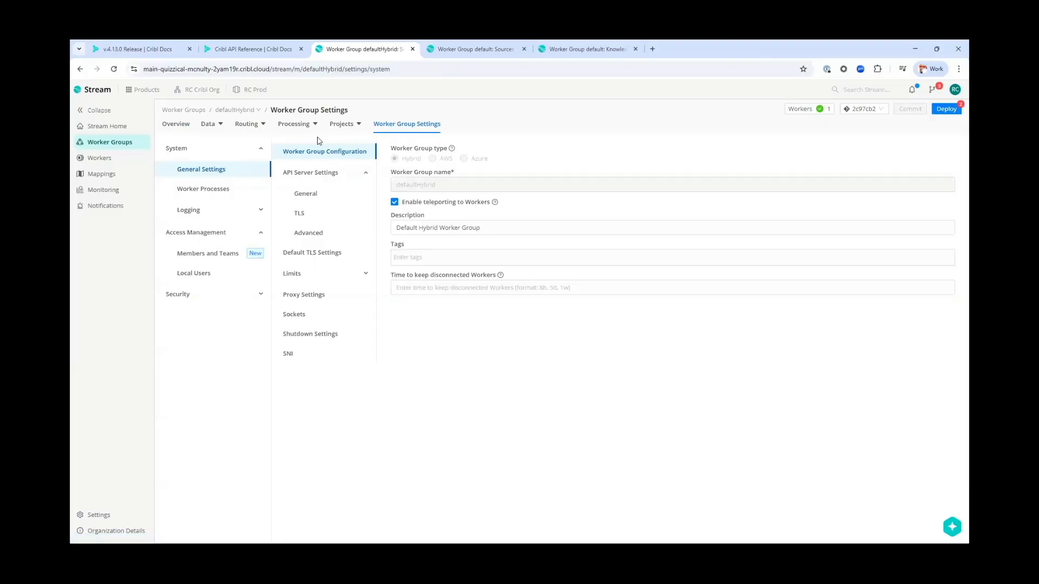
left_click_drag(390, 275, 497, 280)
left_click(502, 305)
mouse_move(501, 277)
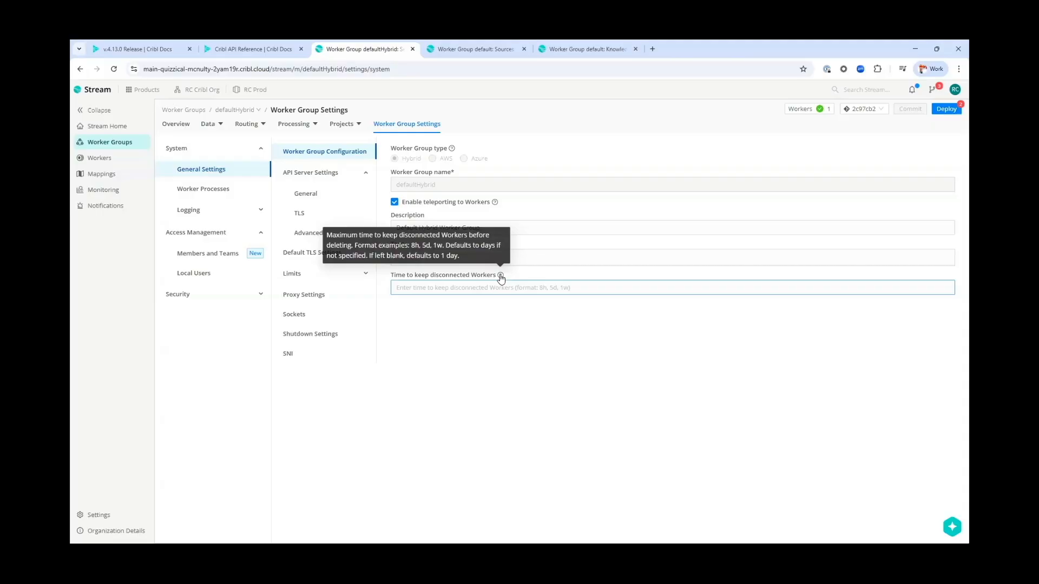
left_click(453, 288)
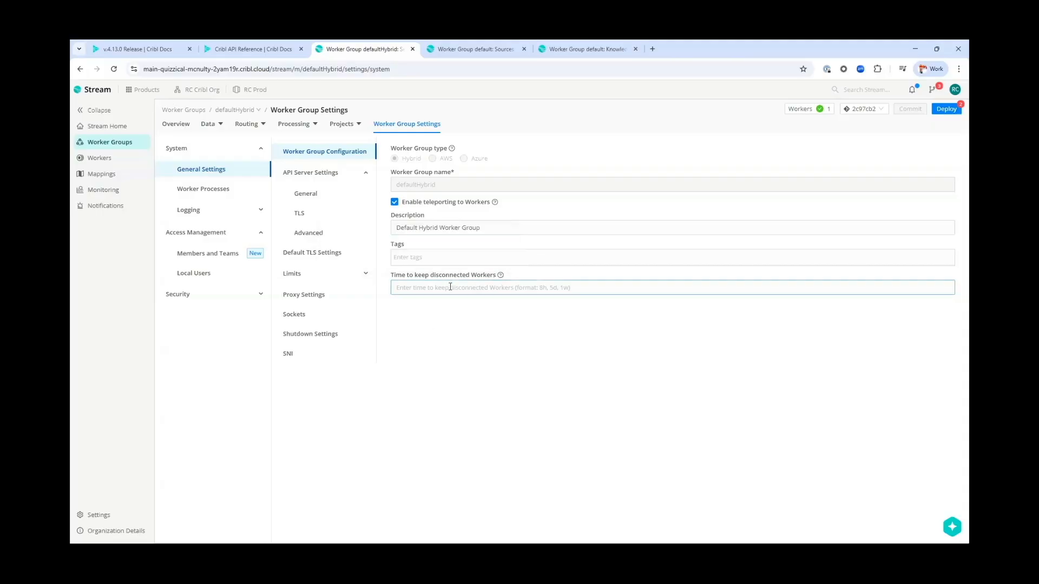
left_click(436, 328)
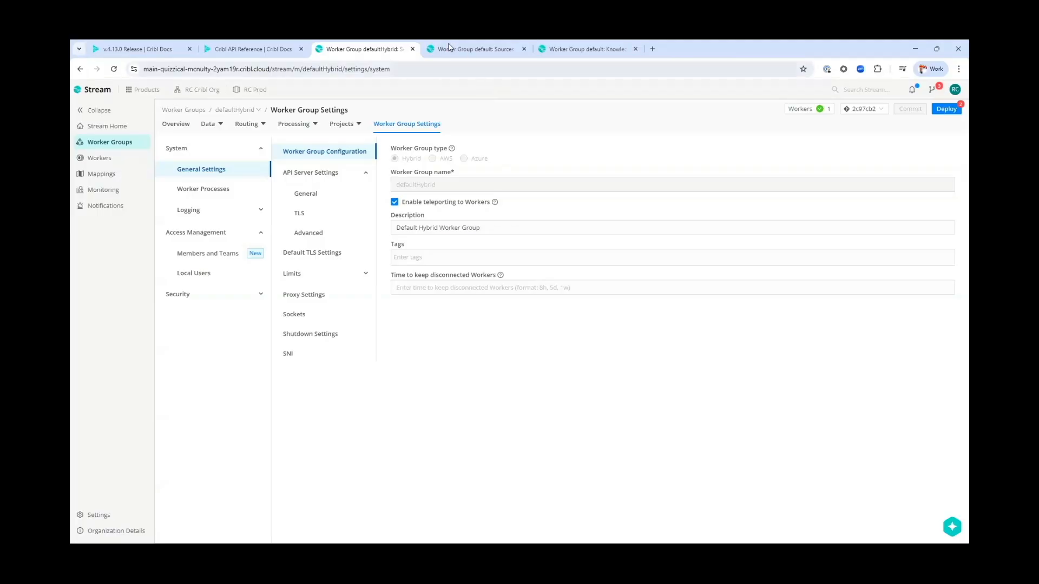
Open the Cribl_Worker_Review REST collector and review its collect URL, OAuth authentication and Event Breaker ruleset.
left_click(477, 48)
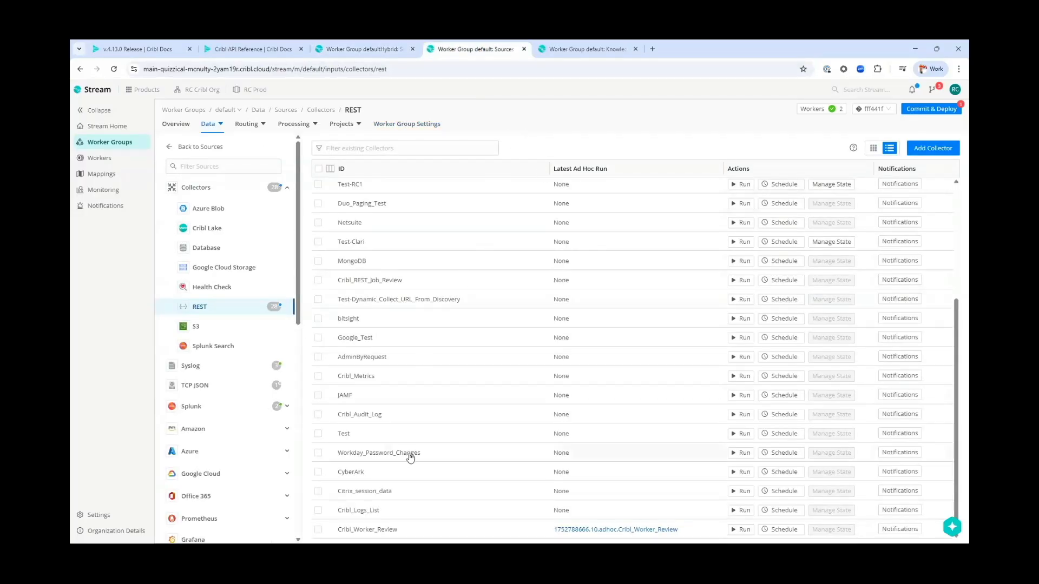
left_click(395, 529)
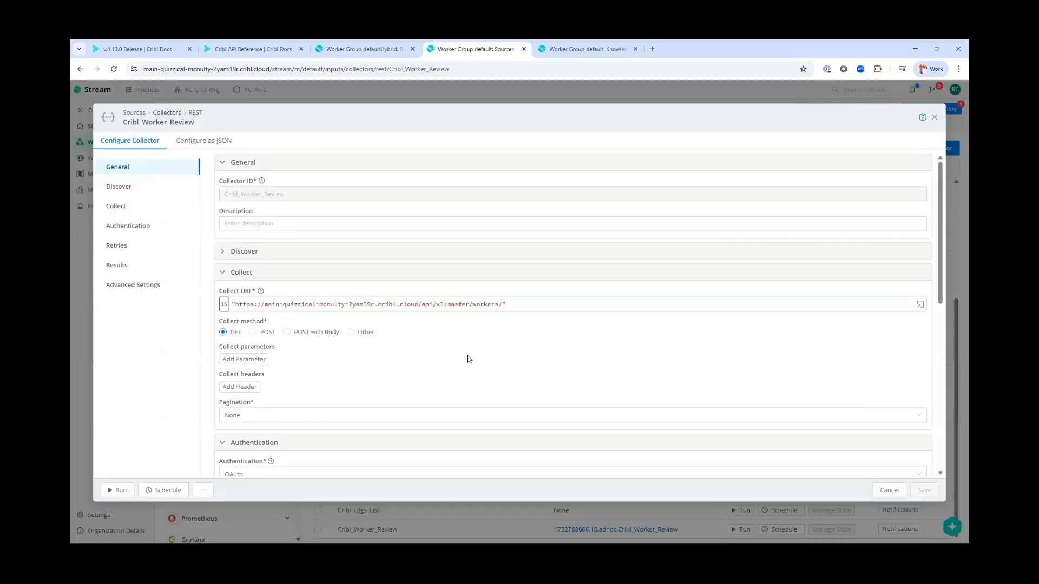
left_click(434, 304)
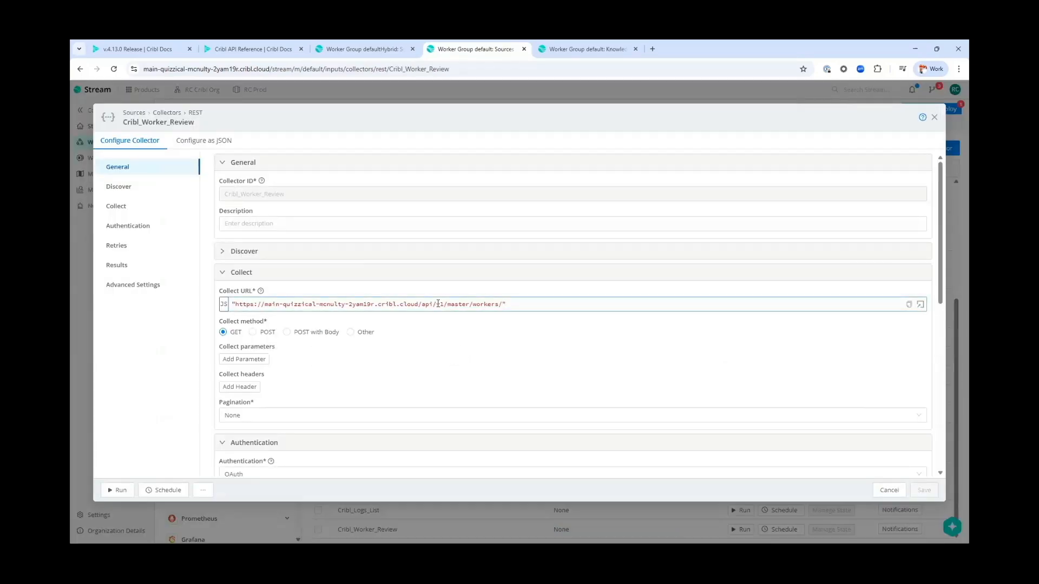
left_click_drag(438, 304, 516, 345)
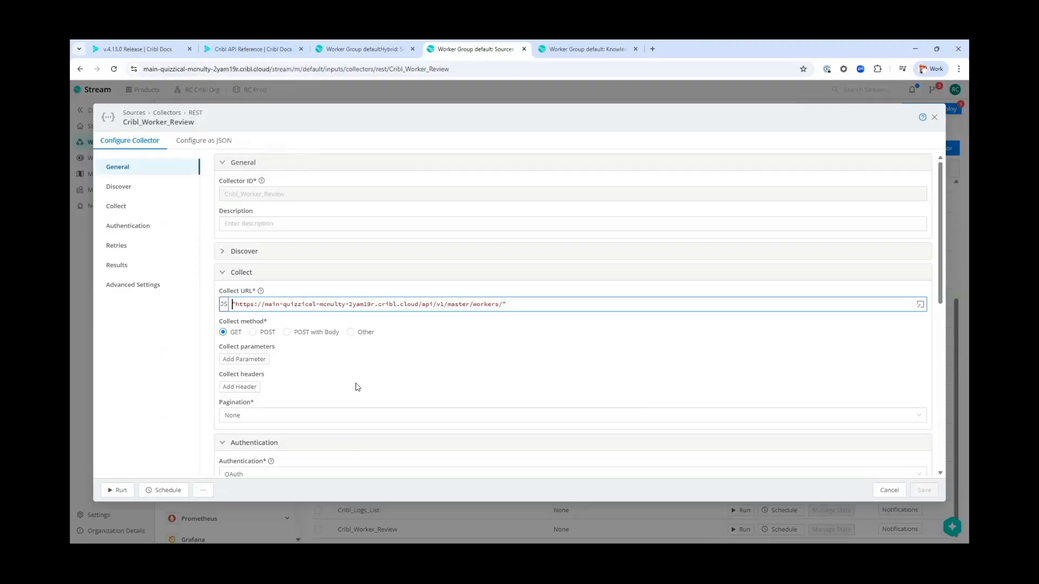
scroll(265, 294, "down", 7)
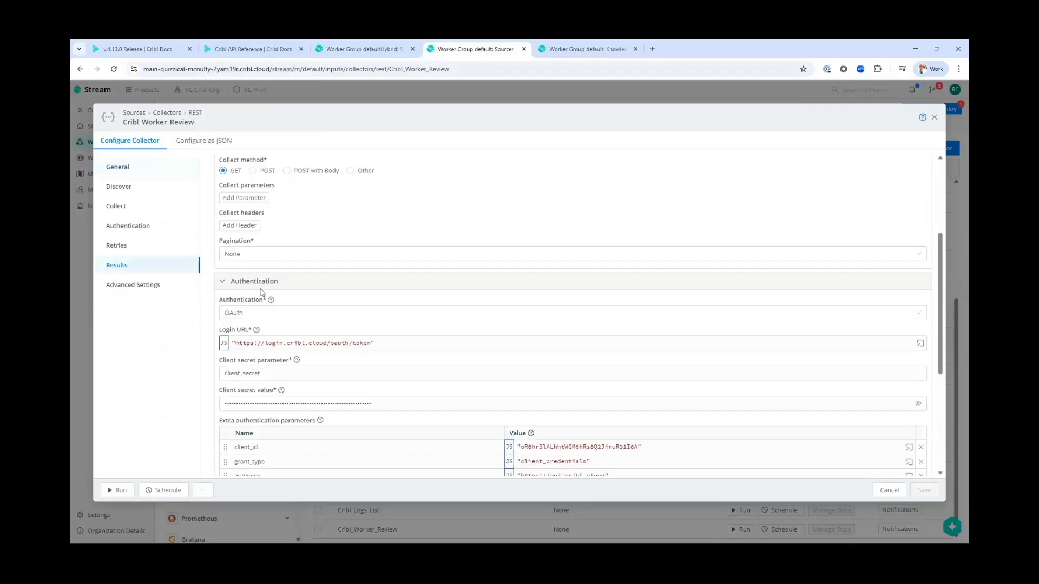
scroll(305, 414, "down", 3)
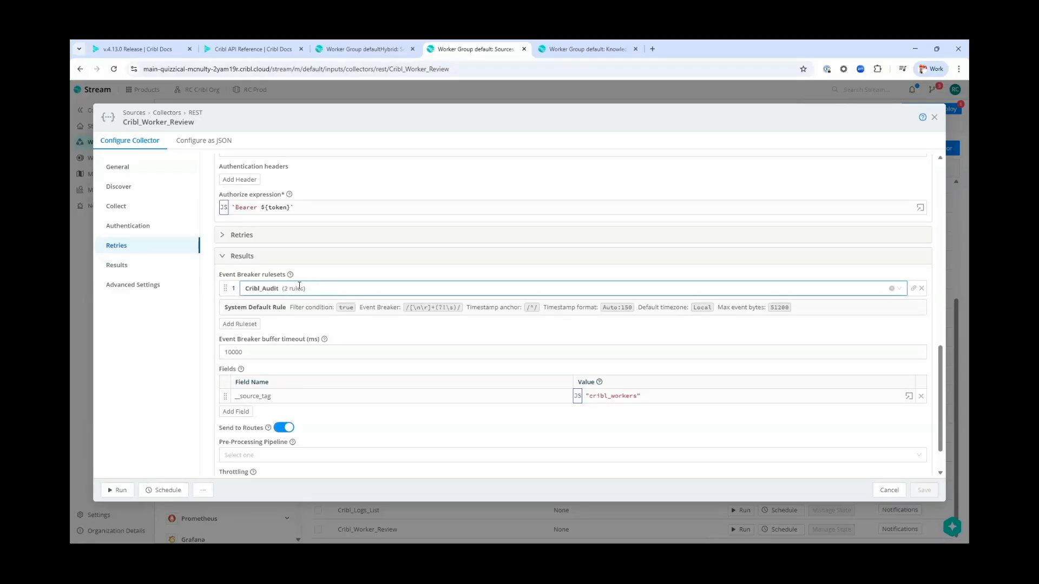
left_click(299, 286)
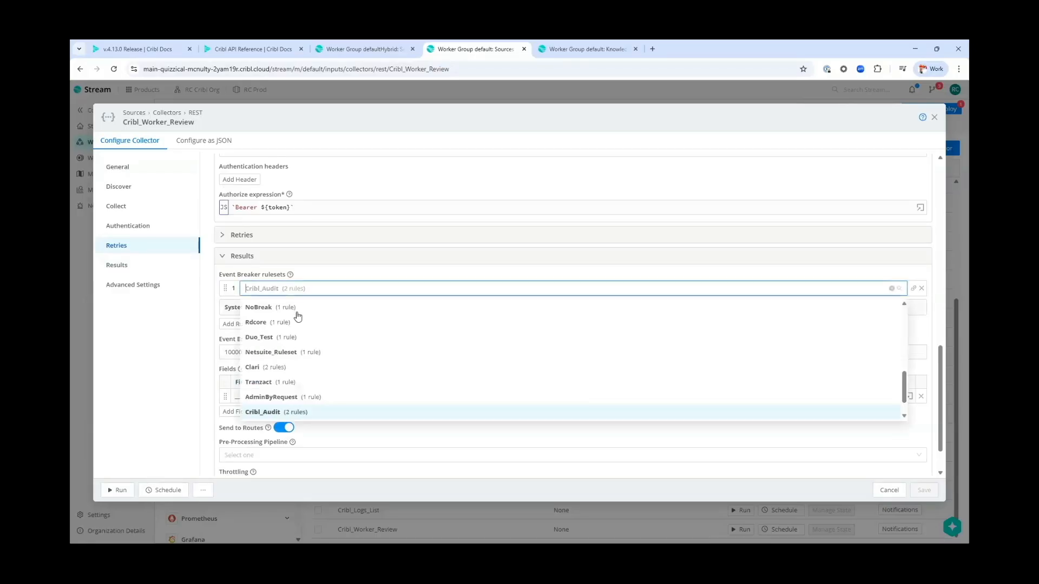
left_click(172, 347)
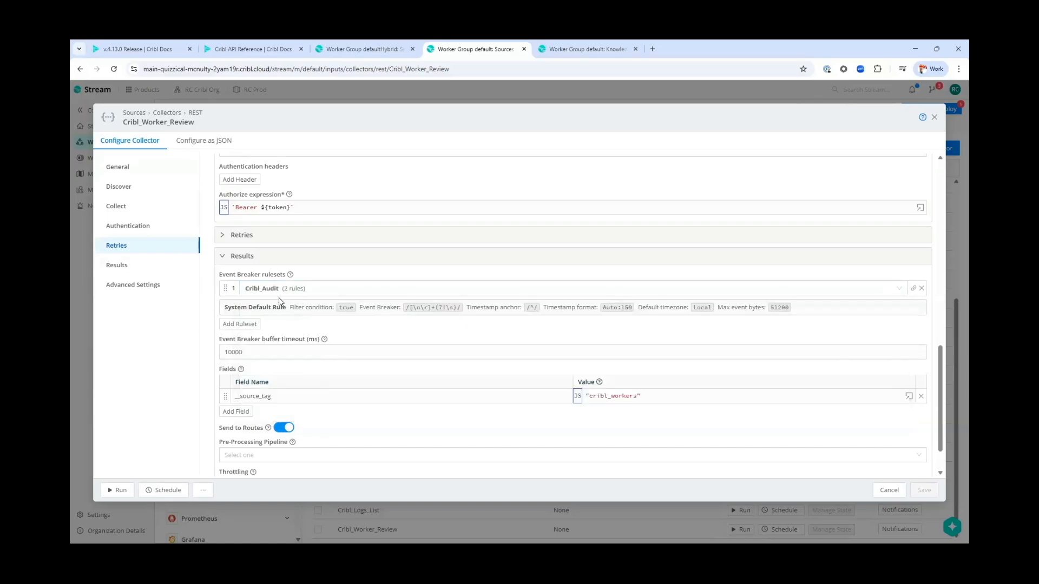
Inspect the array field in the default rule of the Cribl_Audit Event Breaker ruleset, closing the rule and ruleset without changes.
left_click(571, 50)
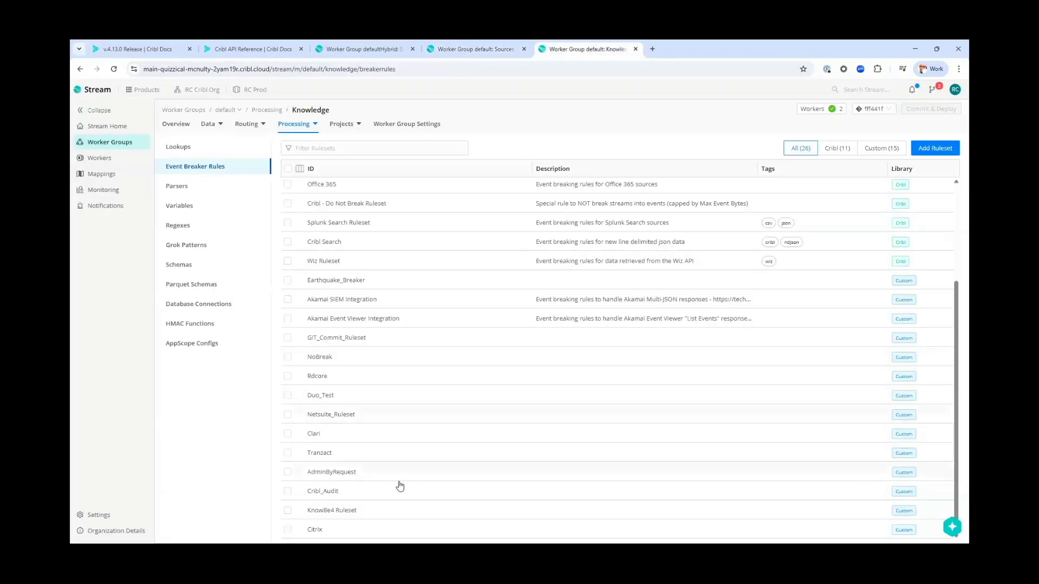
left_click(341, 491)
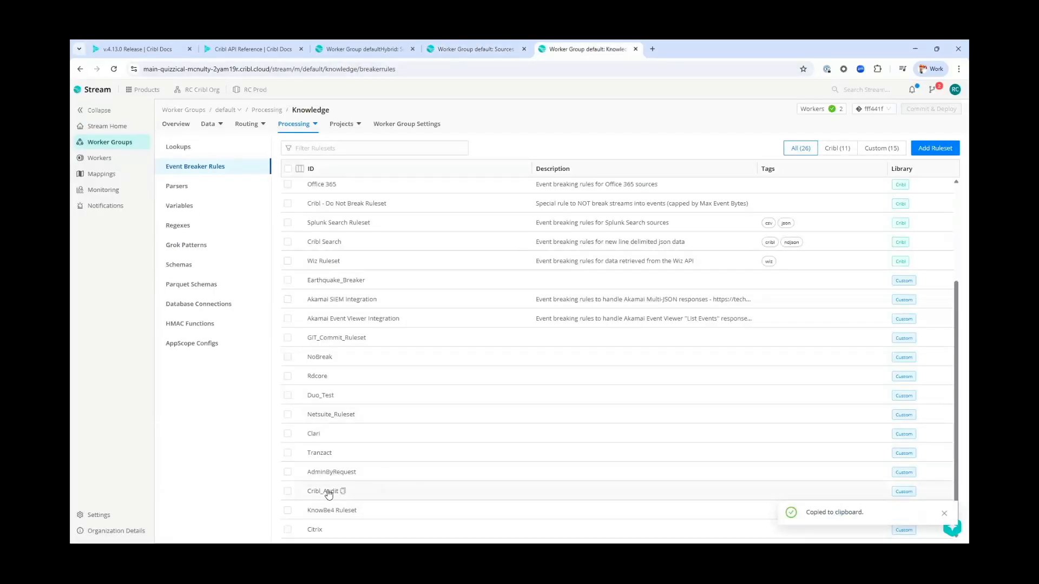
left_click(327, 491)
left_click(210, 287)
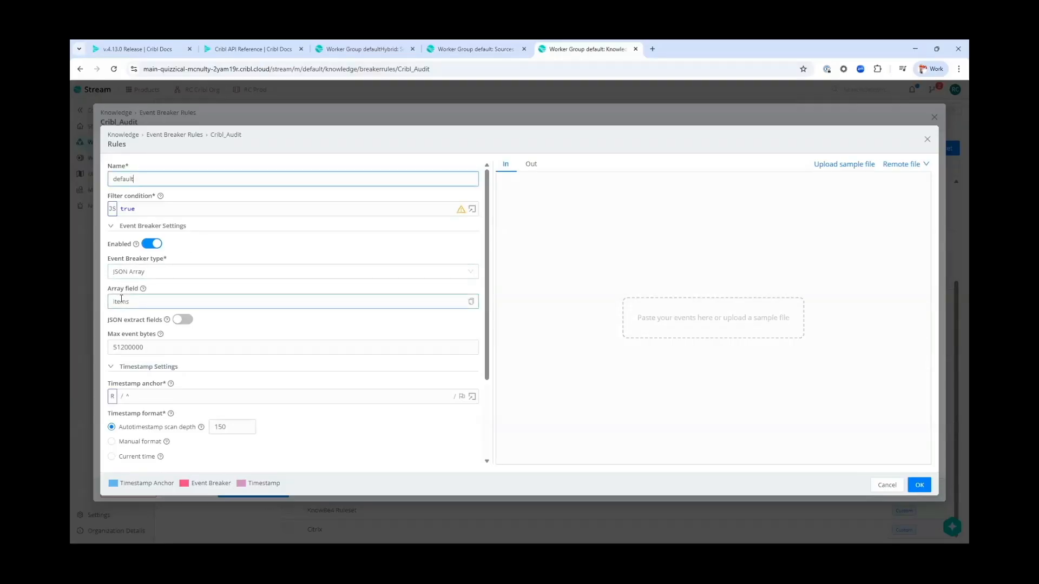
double_click(138, 301)
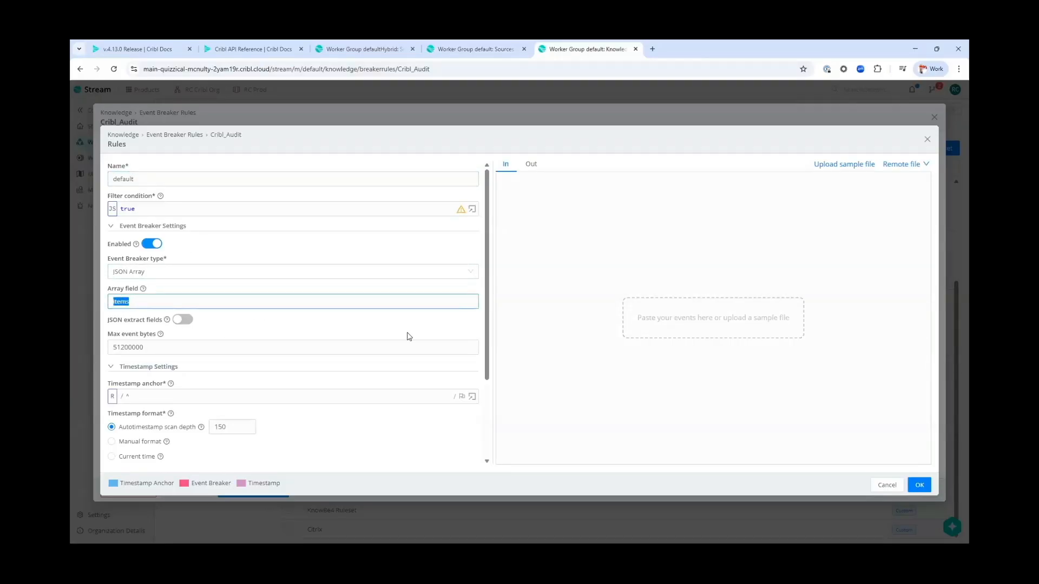
left_click(887, 485)
left_click(890, 490)
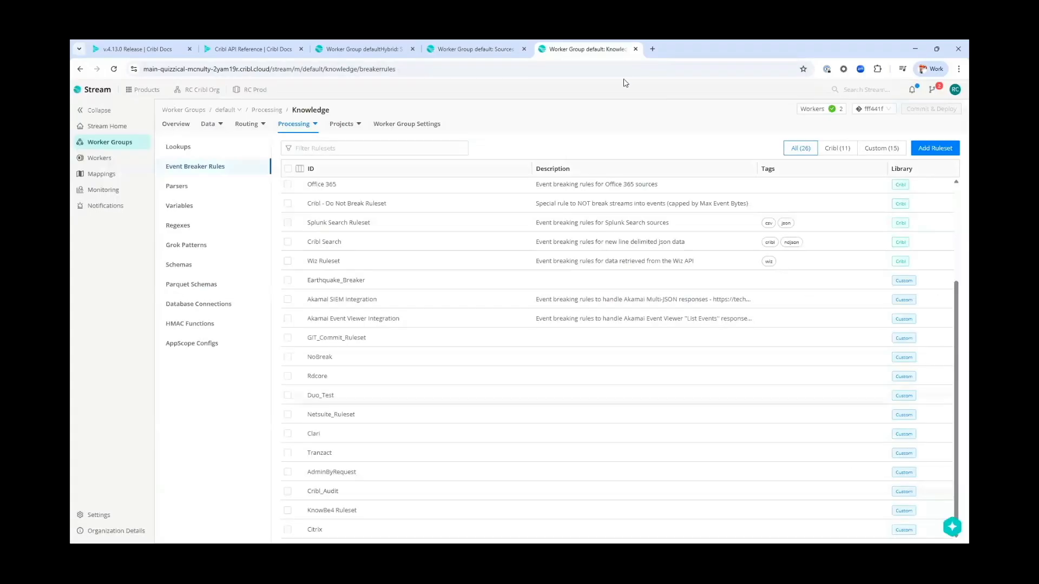
Return to the Cribl_Worker_Review collector, look over its collect settings and close it without saving.
left_click(493, 47)
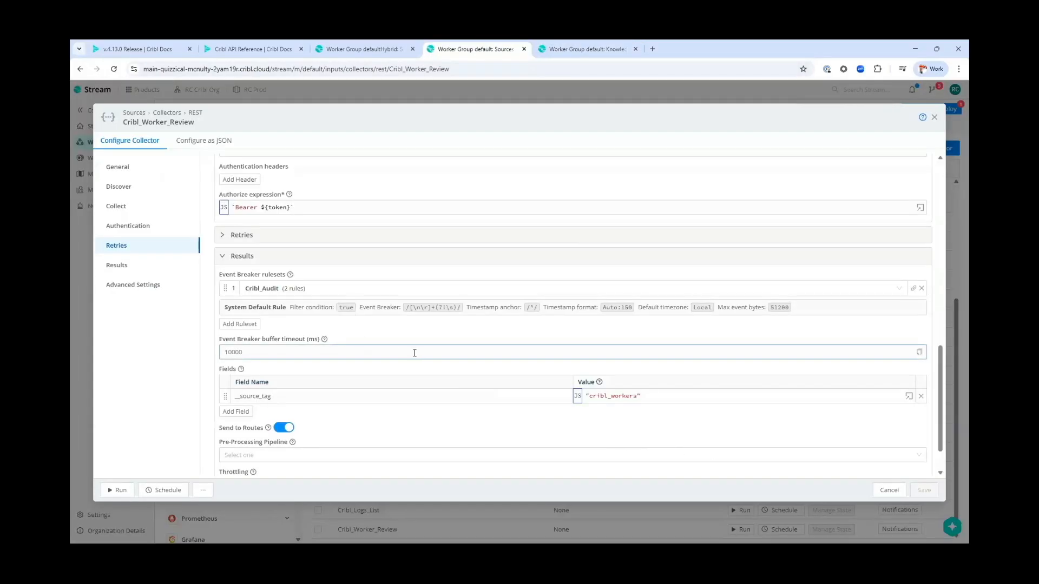
scroll(413, 351, "up", 8)
scroll(390, 337, "up", 3)
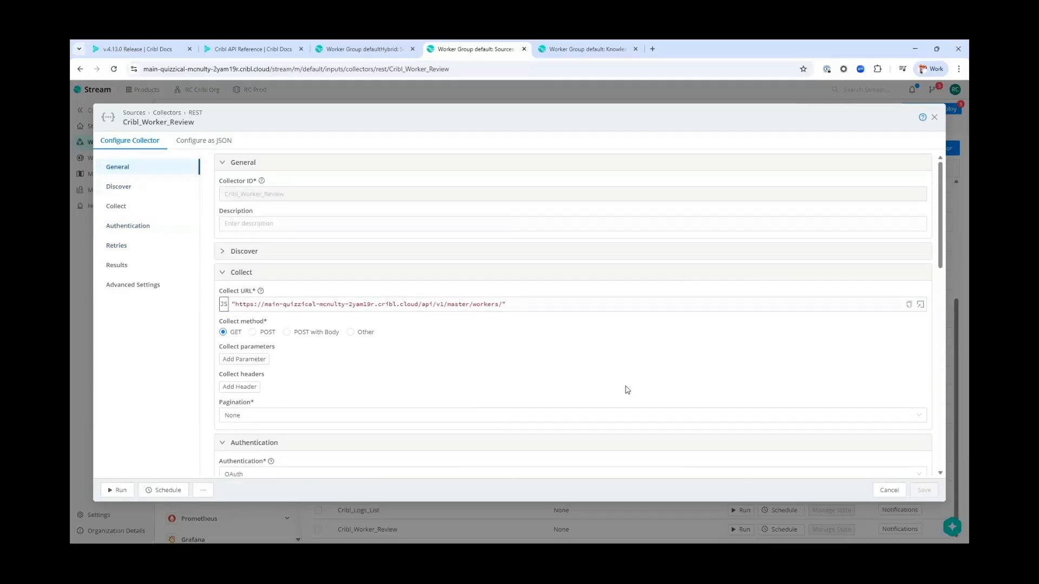
left_click(895, 491)
left_click(896, 491)
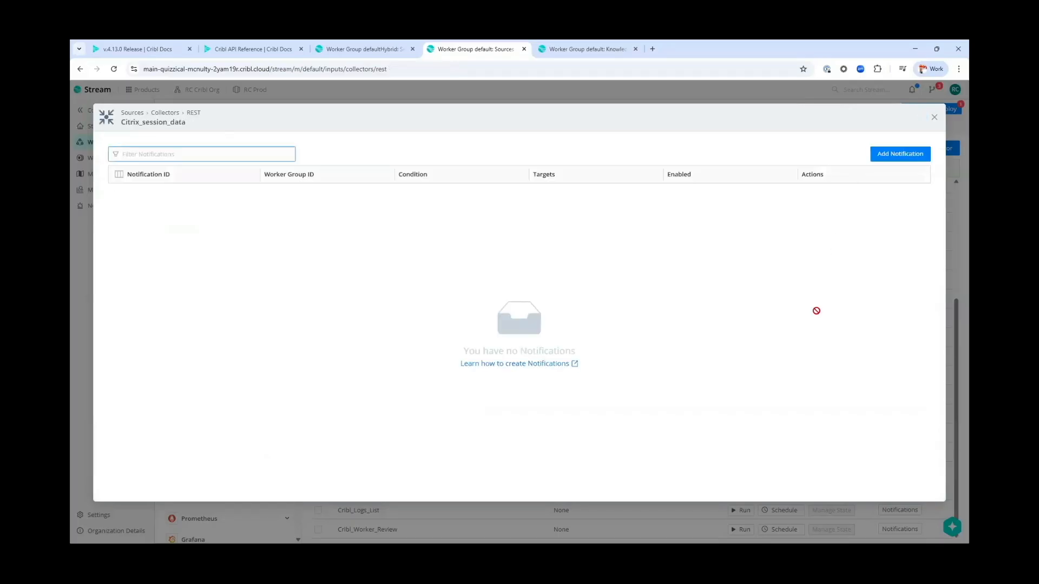
key("Escape")
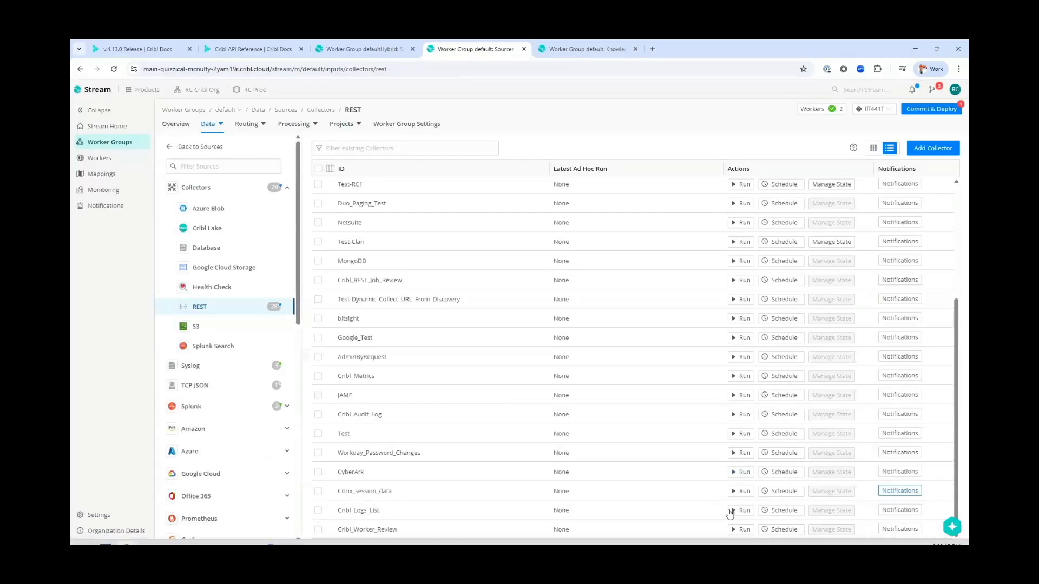
Run the Cribl_Worker_Review collector in Preview mode and check the group value in each returned worker event.
left_click(740, 529)
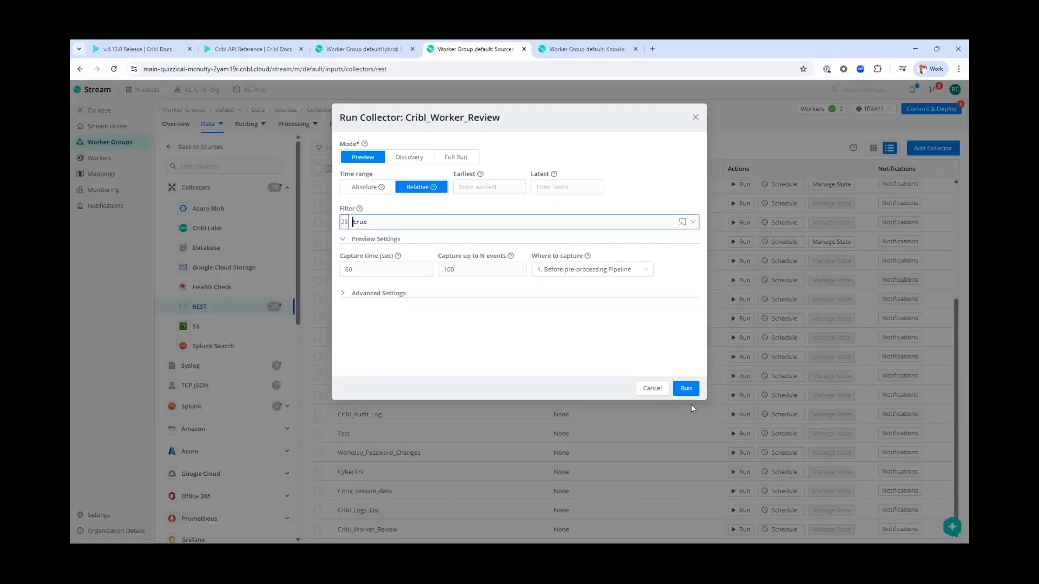
left_click(685, 387)
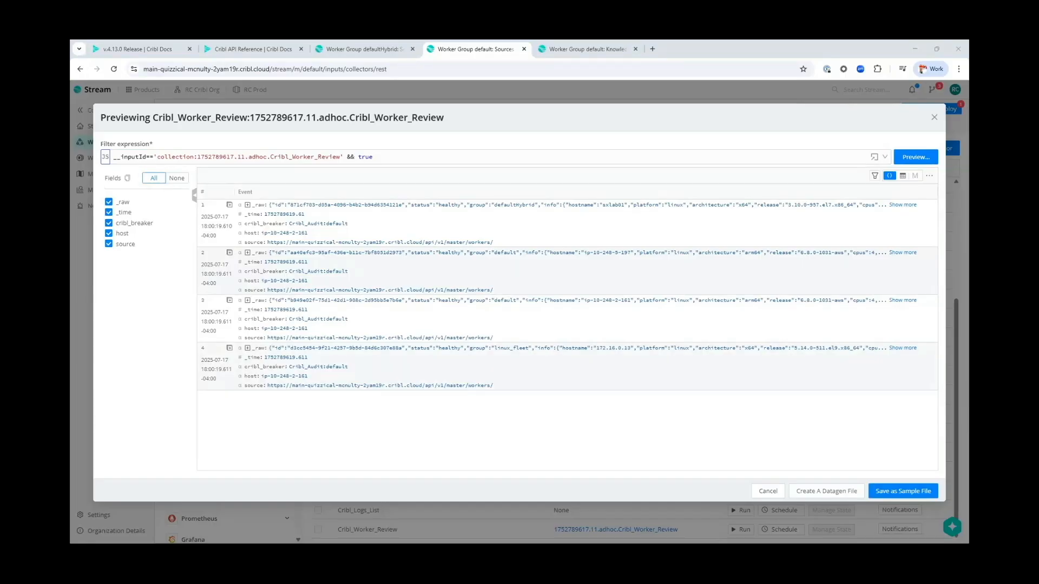
double_click(515, 206)
left_click_drag(522, 256, 492, 254)
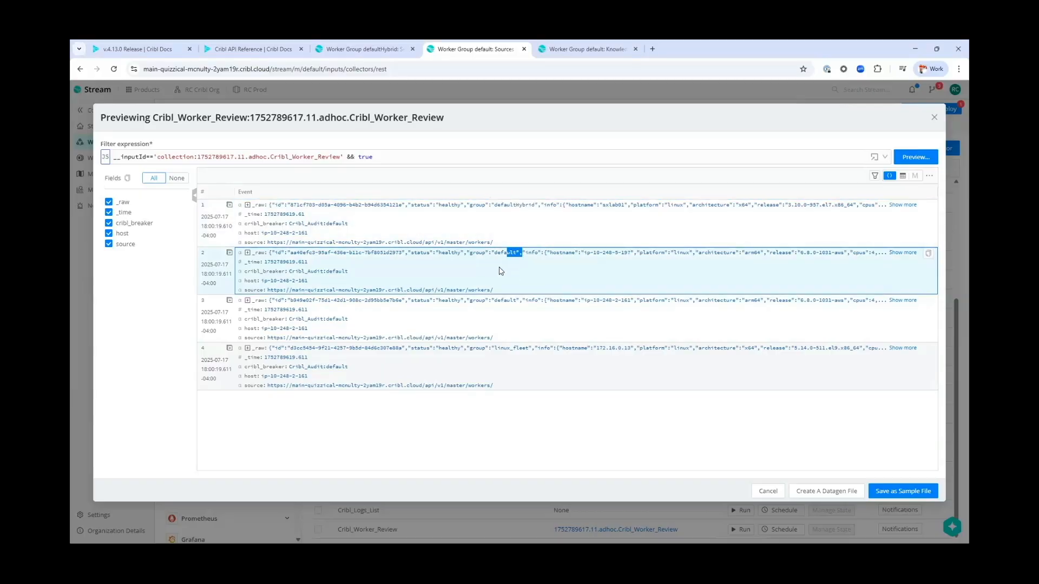
left_click_drag(521, 306, 494, 292)
left_click(545, 413)
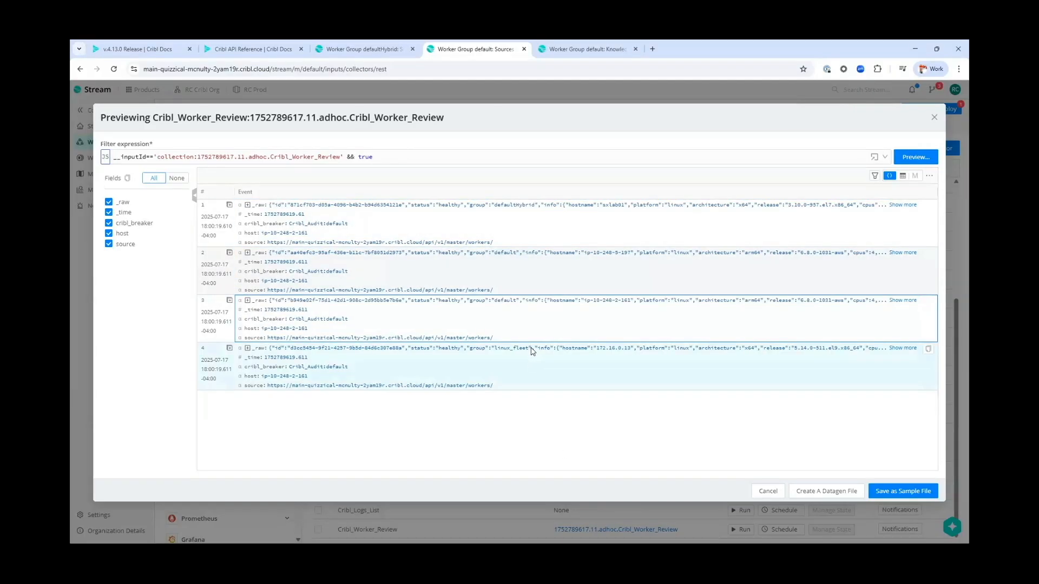
left_click_drag(532, 351, 488, 350)
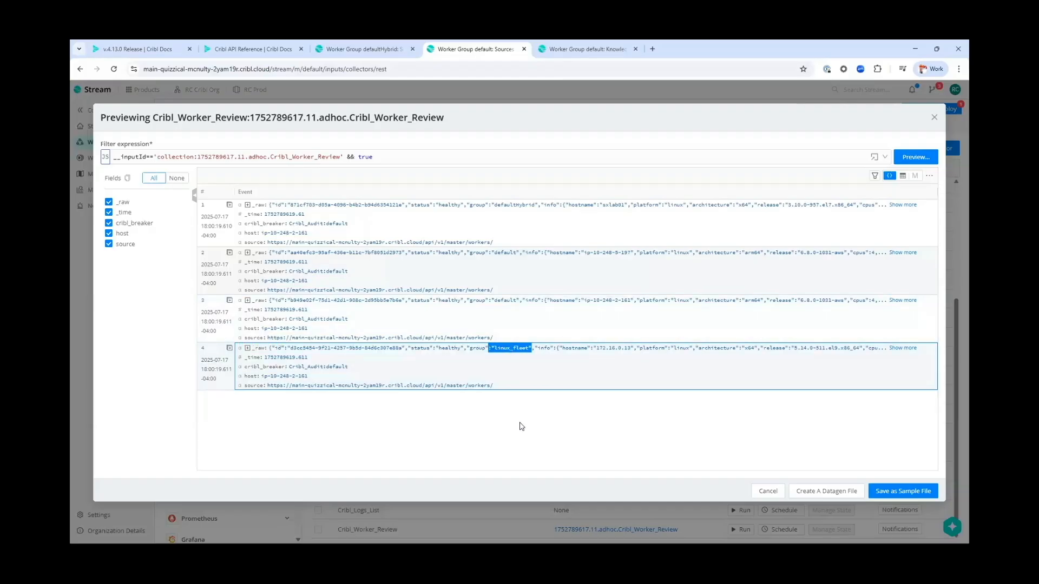
Expand the first event's _raw data and info object, examine its disconnected field, and close the preview.
left_click(248, 206)
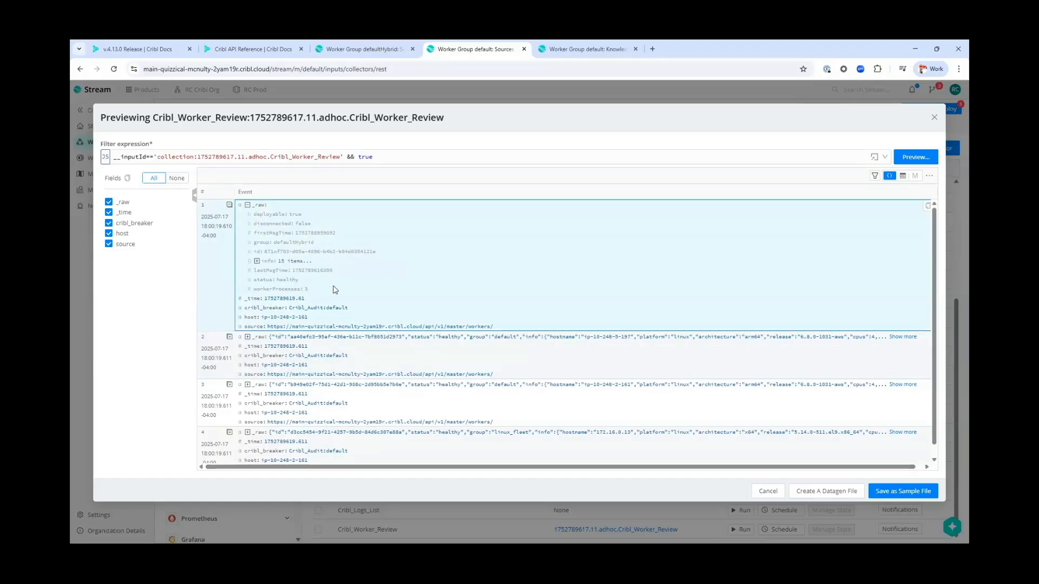
left_click(258, 261)
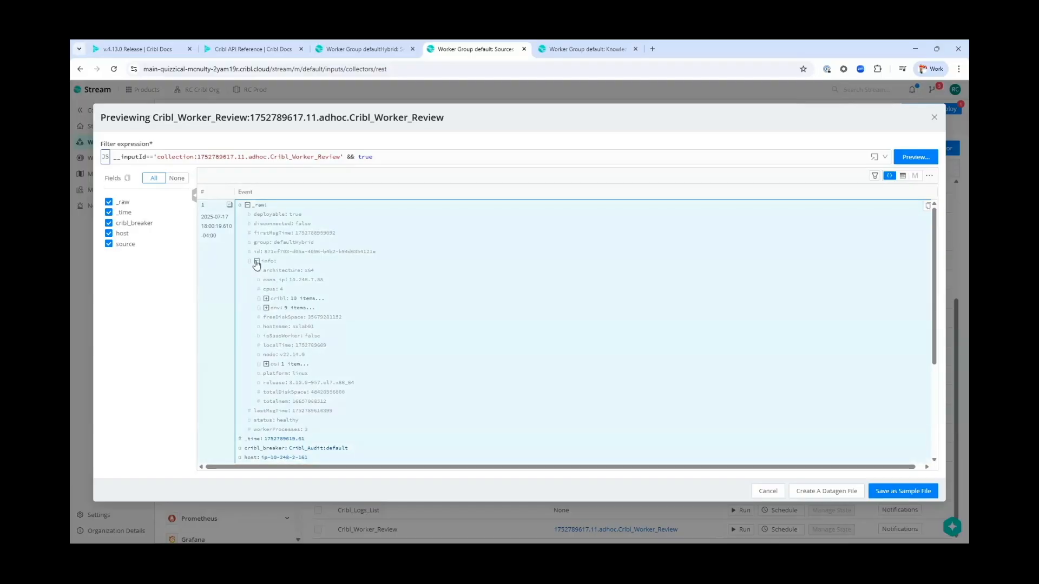
left_click(258, 260)
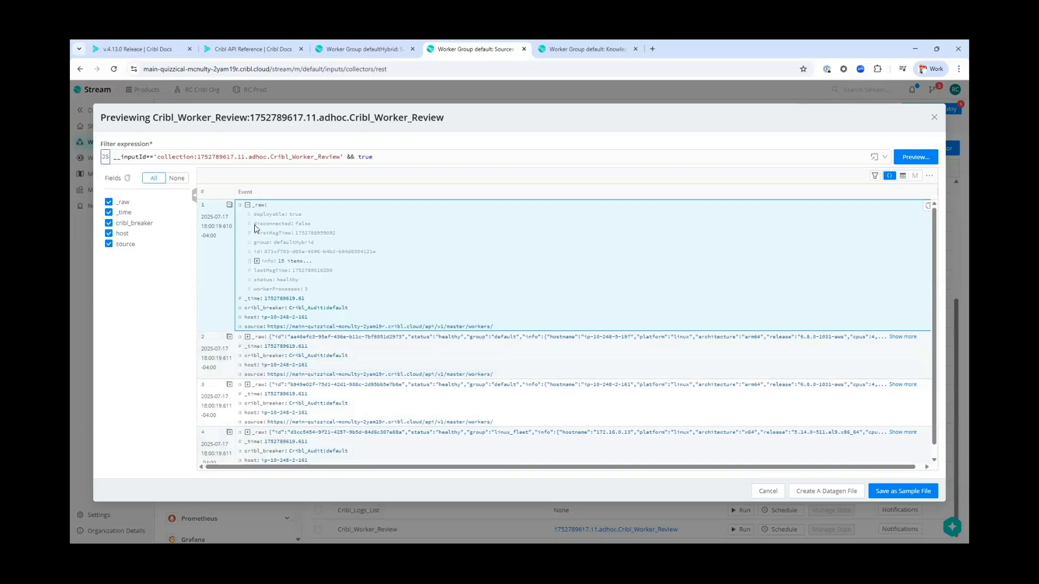
left_click_drag(253, 224, 313, 225)
left_click(764, 491)
Open the Stream Workers page from the defaultHybrid settings and refresh the list to check the nodes' connection status.
left_click(369, 44)
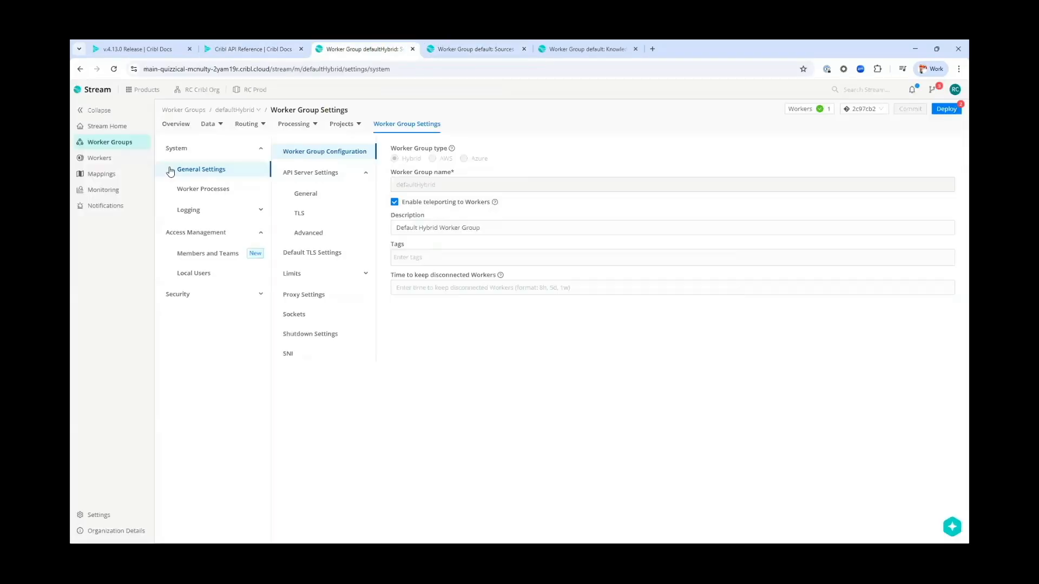
left_click(100, 158)
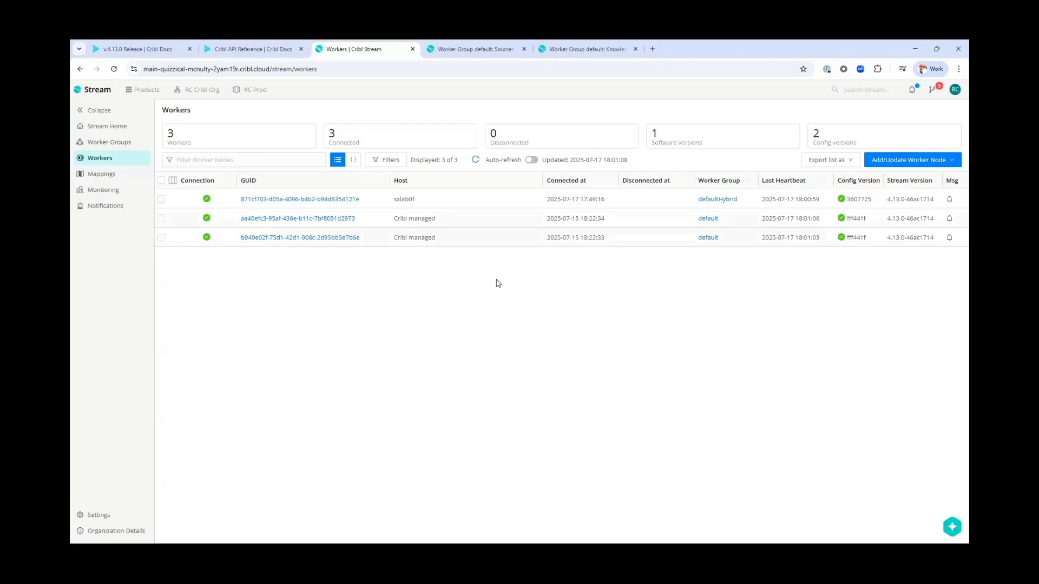
left_click(475, 160)
left_click(662, 413)
mouse_move(207, 204)
Filter the worker list by Disconnected connection status, then remove the filter and close the filter options.
left_click(385, 160)
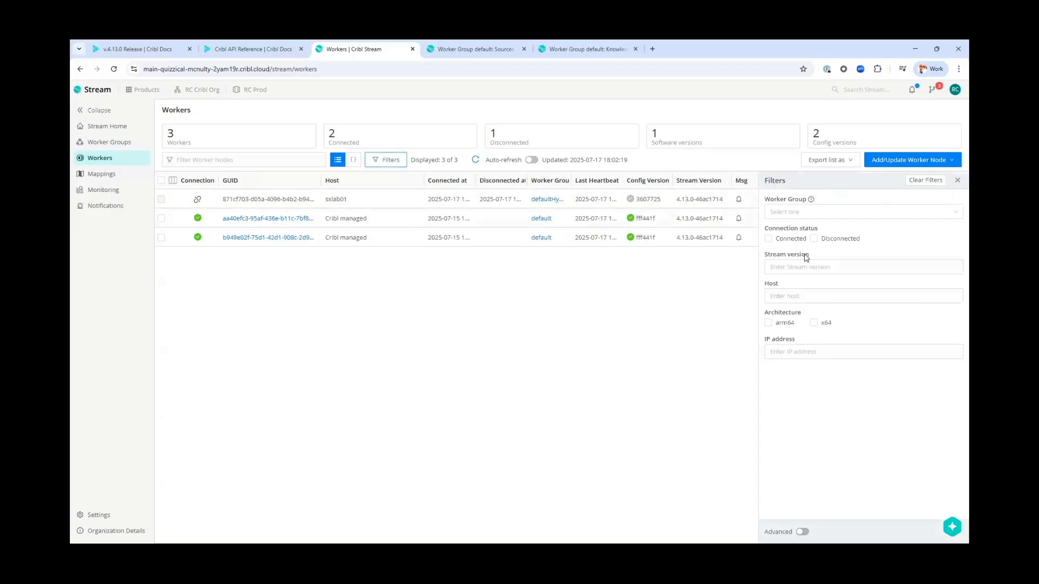
left_click(814, 240)
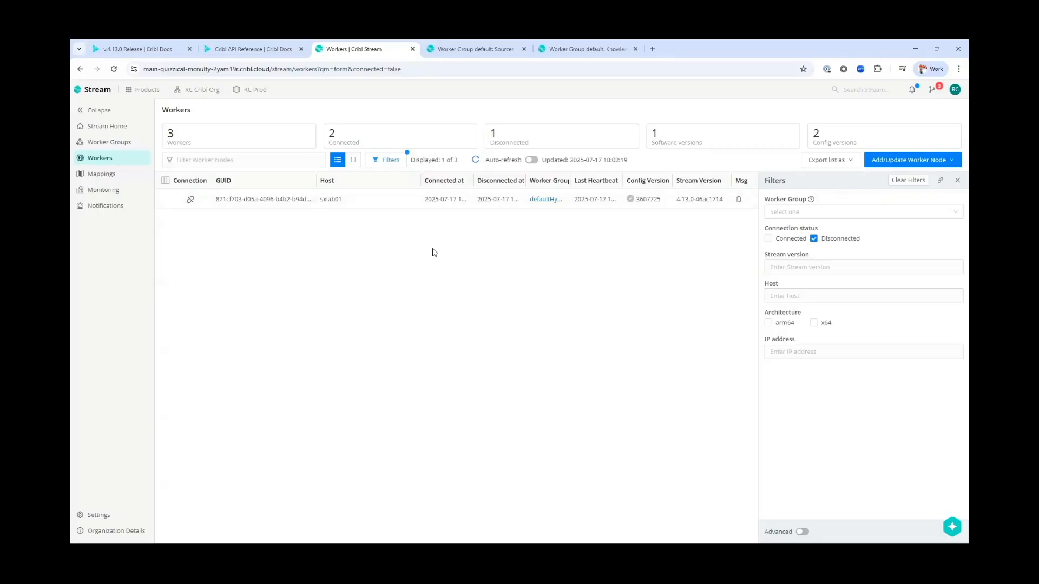
left_click(814, 239)
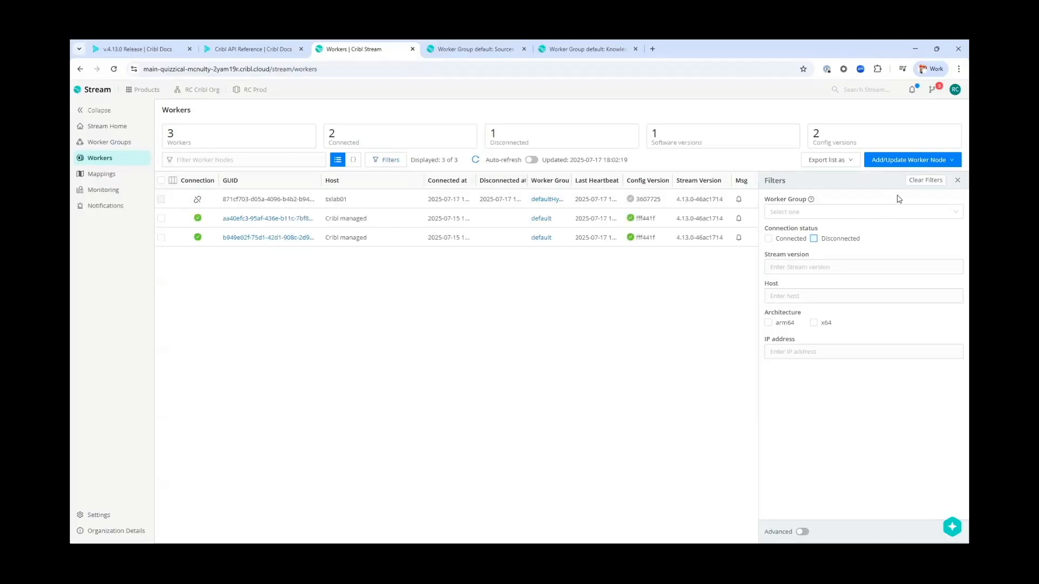
left_click(957, 180)
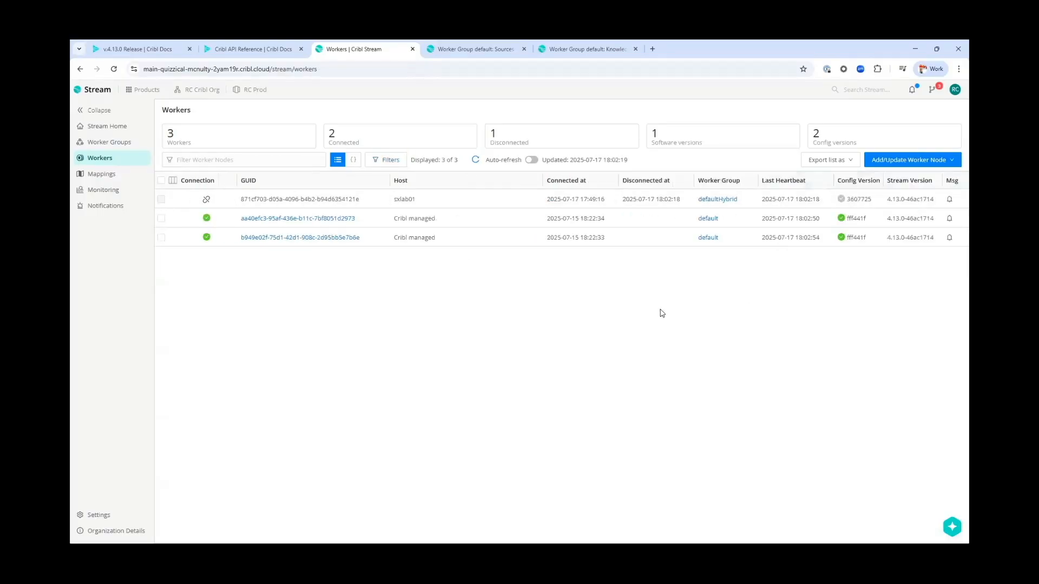
Return to the REST collectors, preview Cribl_Worker_Review again and examine the disconnected field in the defaultHybrid worker's event.
left_click(462, 50)
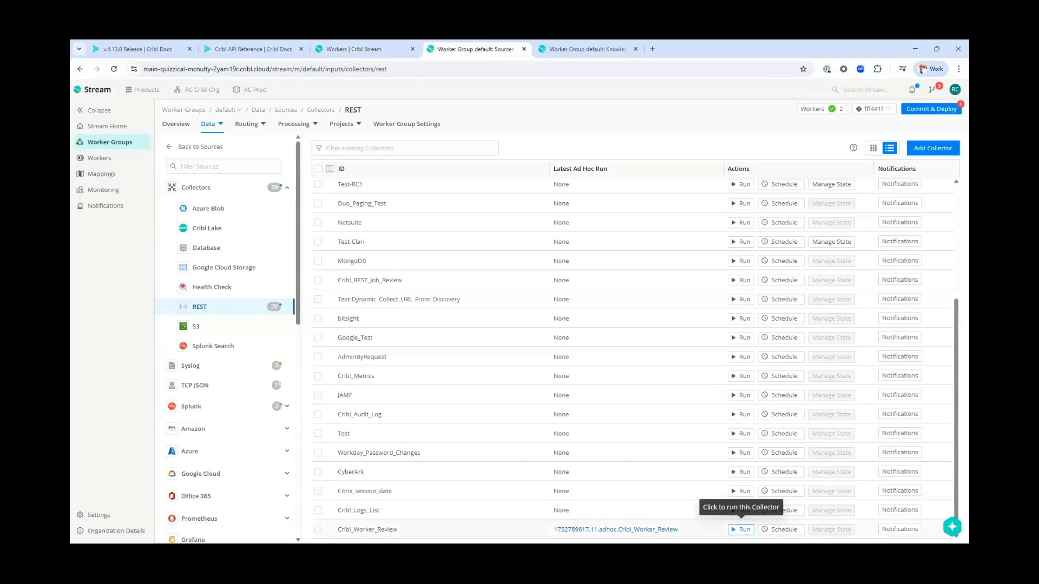
left_click(741, 529)
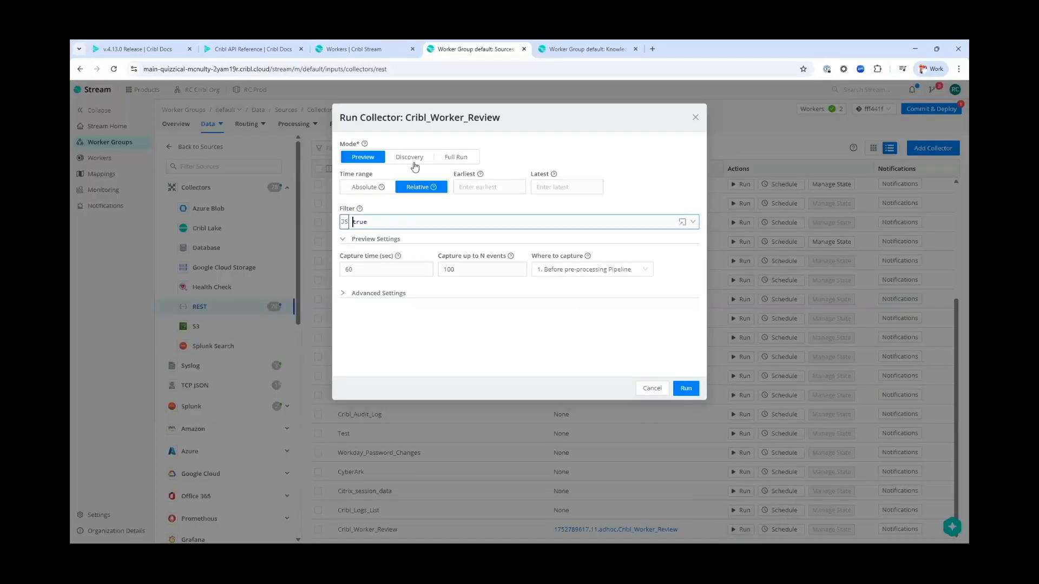
left_click(685, 389)
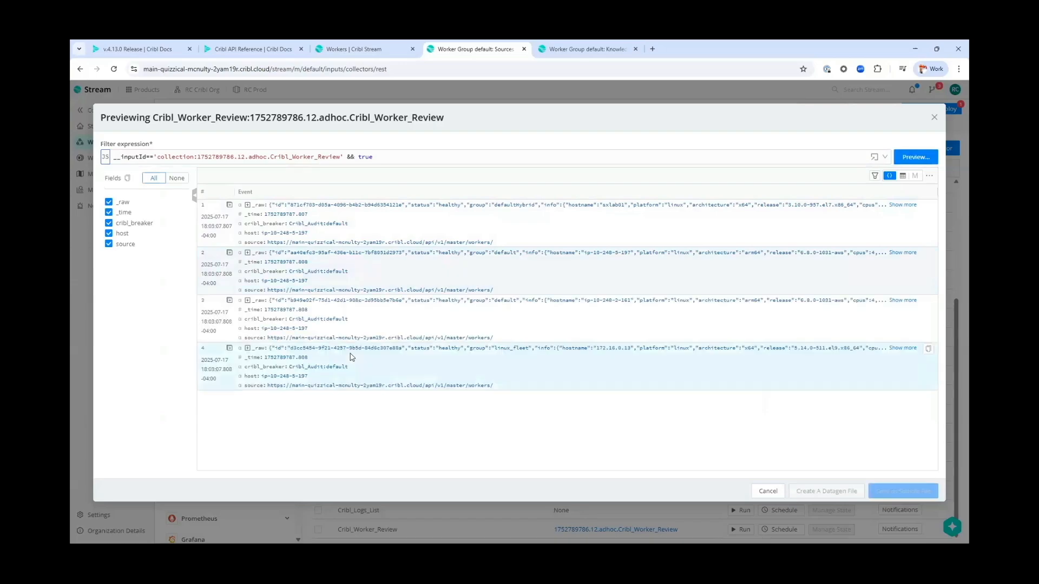
left_click(247, 205)
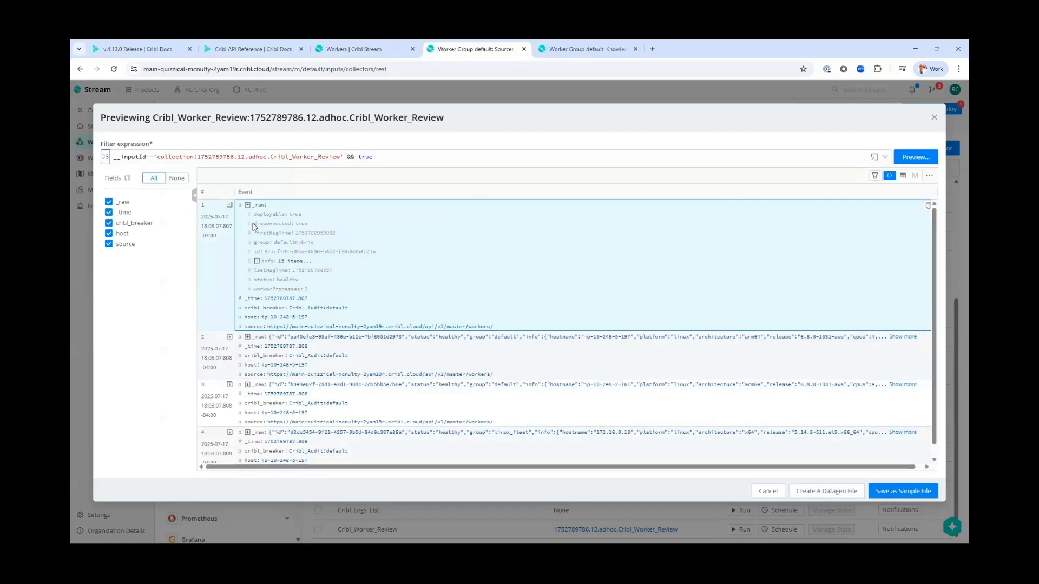
left_click_drag(252, 224, 316, 227)
Copy the filterExp parameter name from the GET /master/workers endpoint in the Cribl API Reference.
left_click(233, 49)
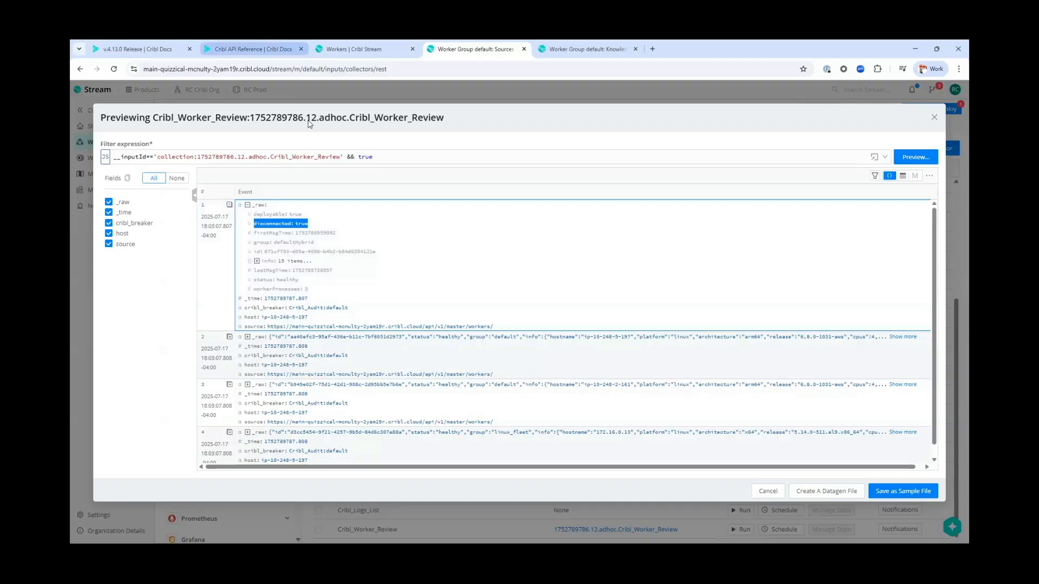
double_click(374, 305)
left_click_drag(374, 305, 441, 328)
key("ctrl+c")
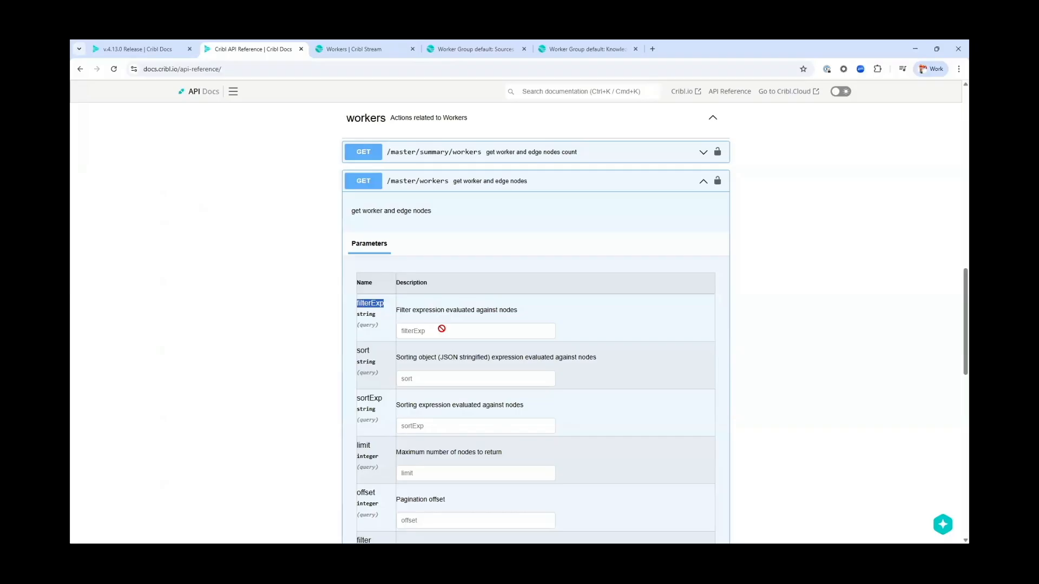
Close the collector preview, open the Cribl_Worker_Review configuration and add a collect parameter named filterExp.
left_click(472, 43)
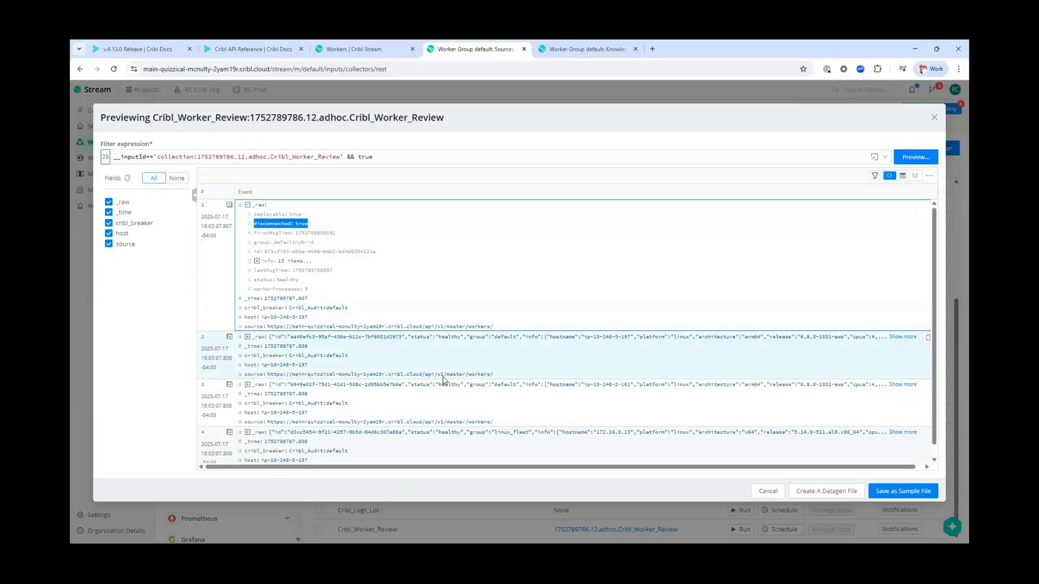
scroll(444, 380, "down", 1)
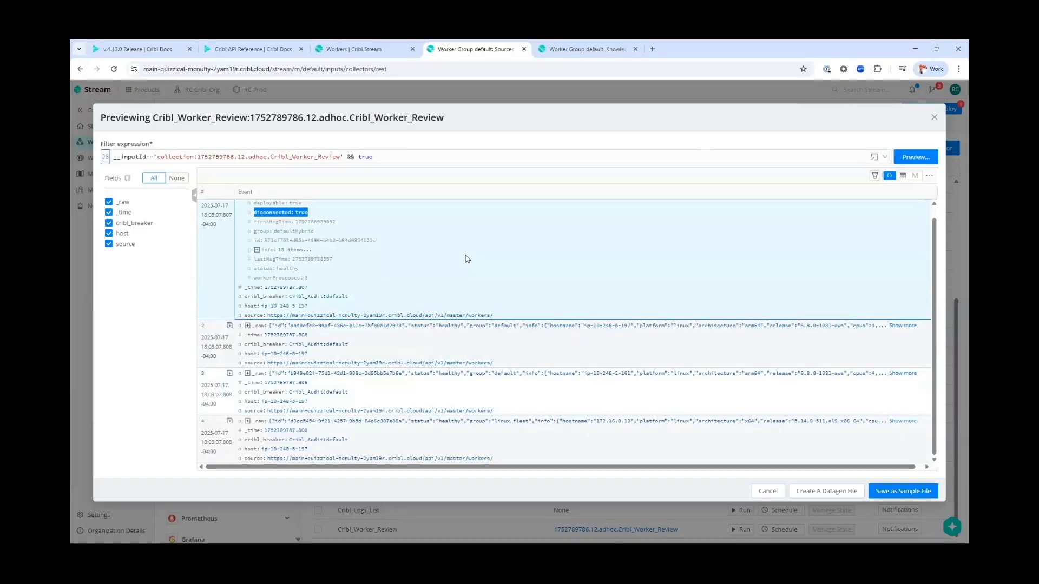
key("Escape")
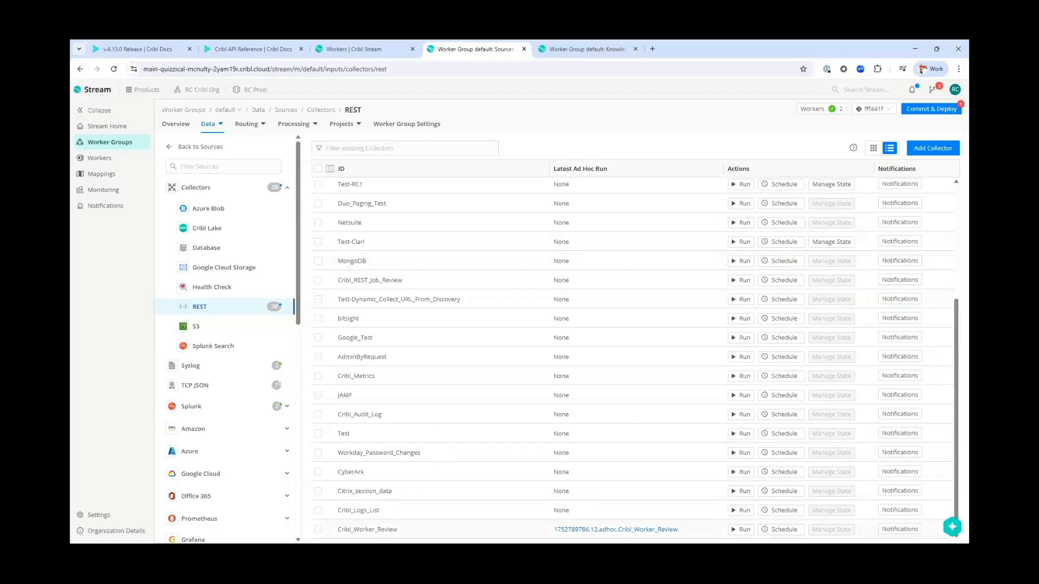
left_click(410, 525)
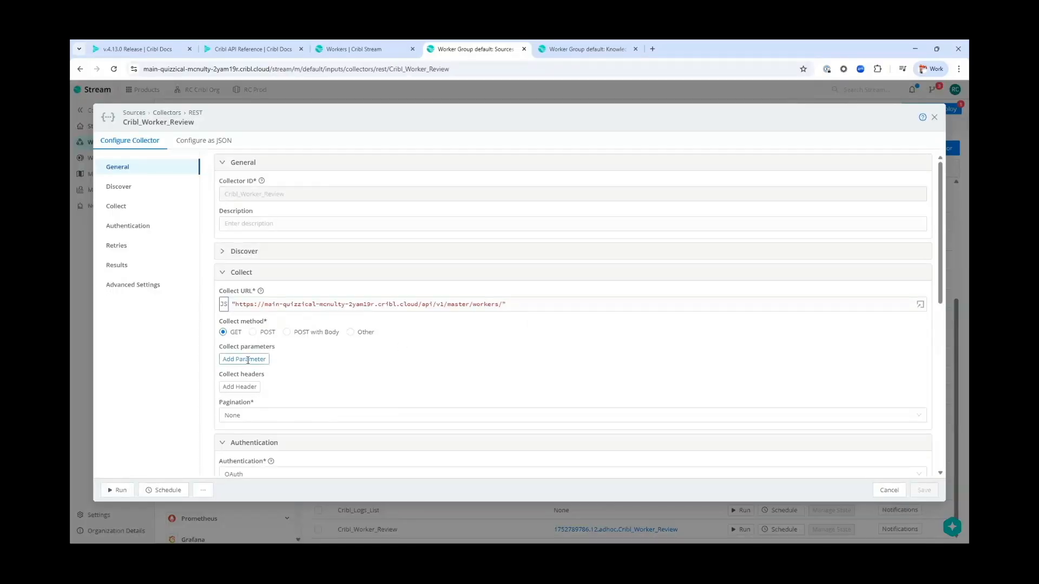
left_click(248, 360)
key("ctrl+v")
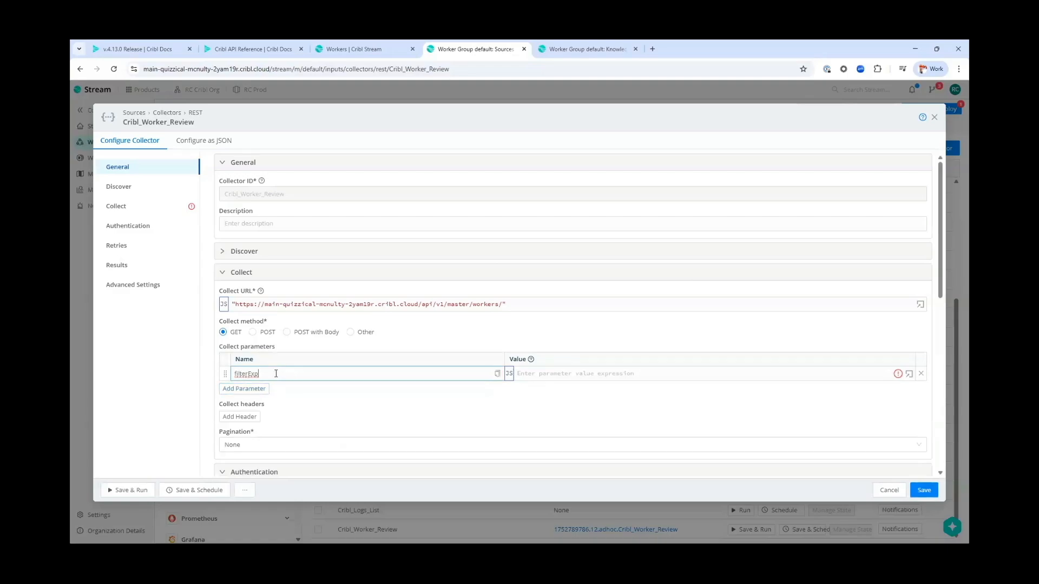
double_click(276, 374)
Set the filterExp parameter's value to "disconnected == true" and save the collector.
left_click(541, 369)
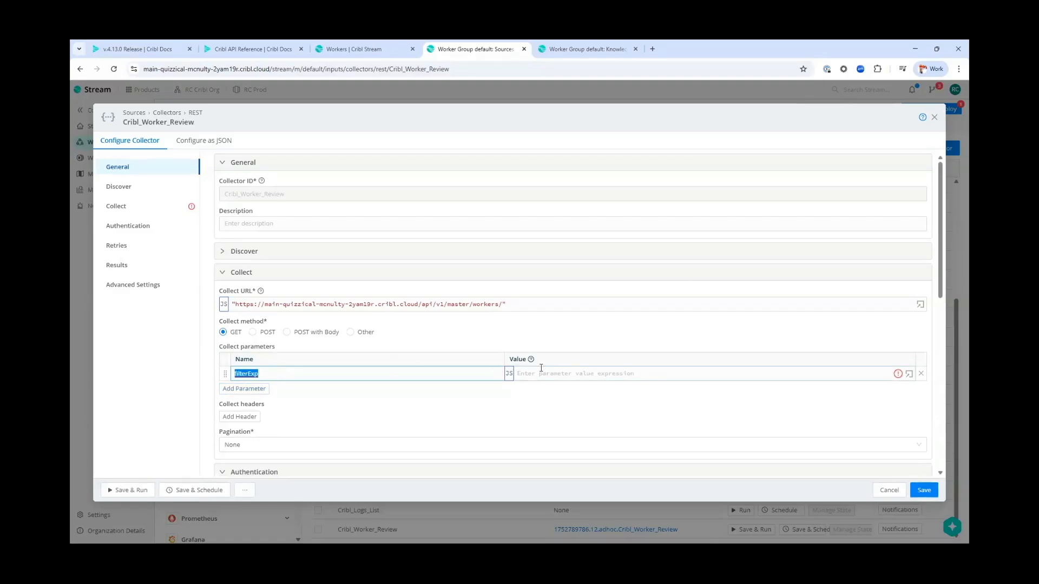
type("disconnected ")
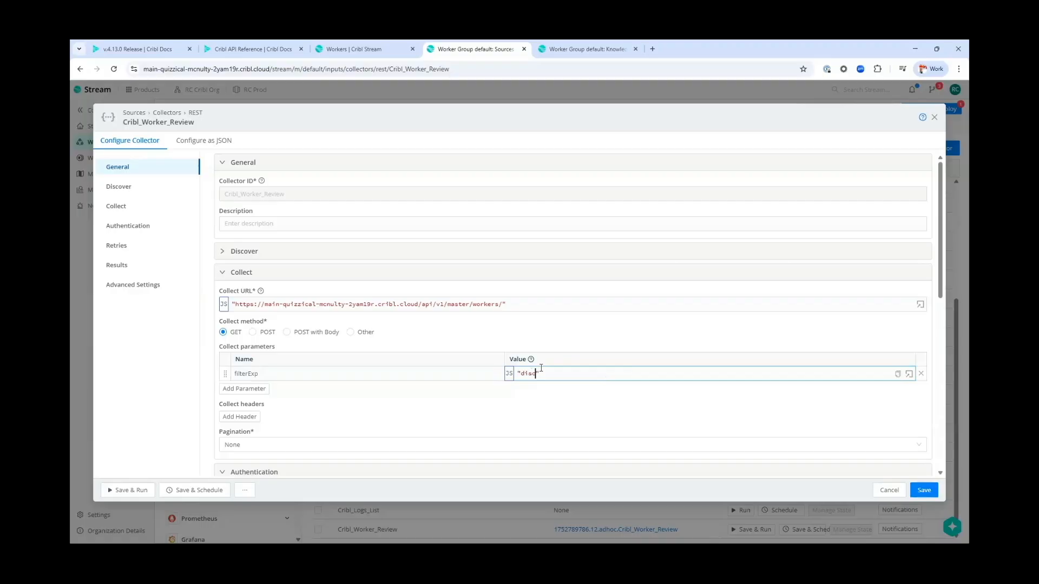
type("== true")
key("ctrl+a")
left_click(564, 408)
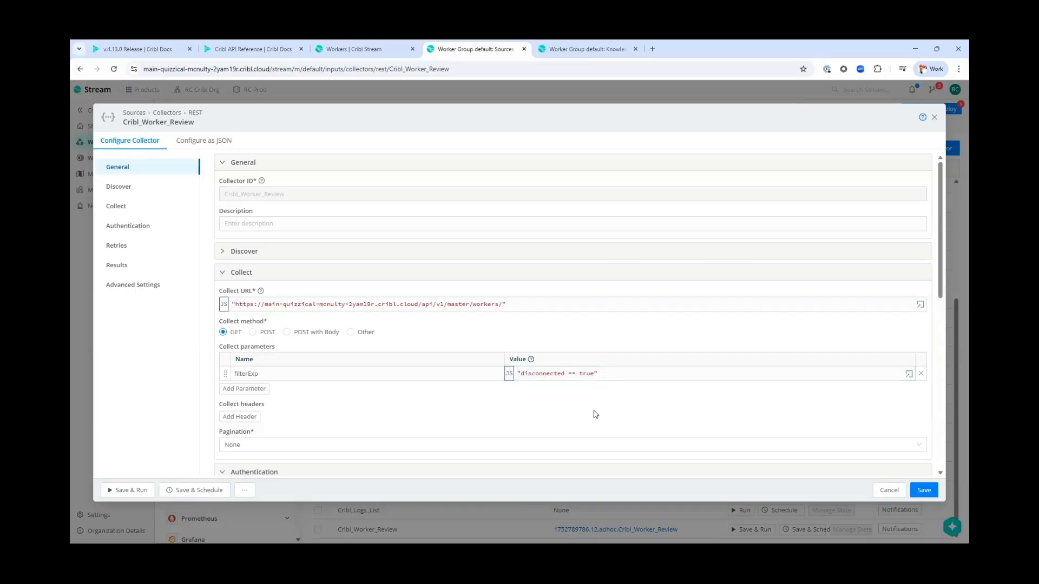
left_click(924, 490)
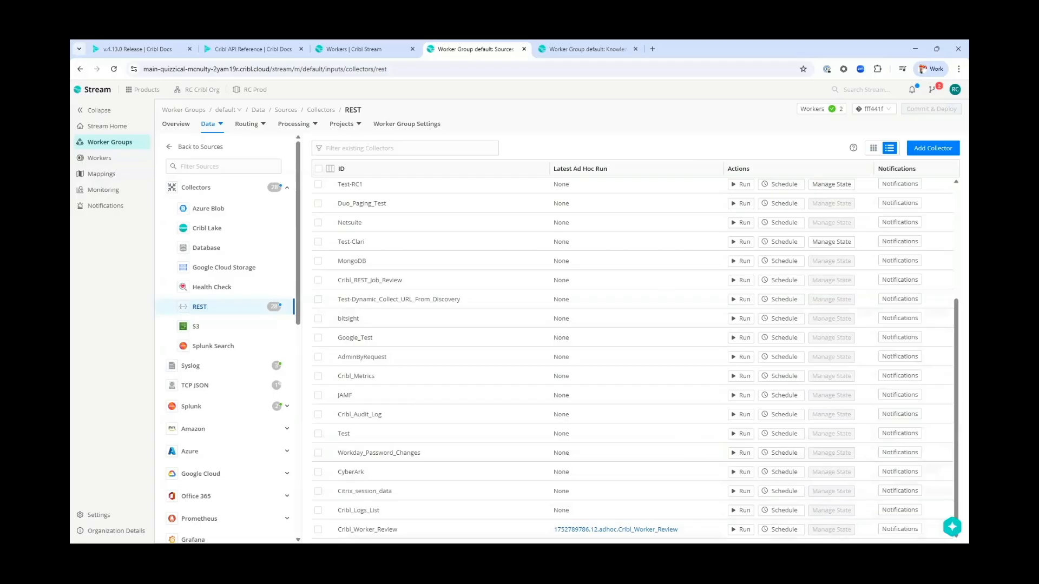
Preview Cribl_Worker_Review with the filterExp parameter applied and check the disconnected field in the returned event's _raw data.
left_click(741, 529)
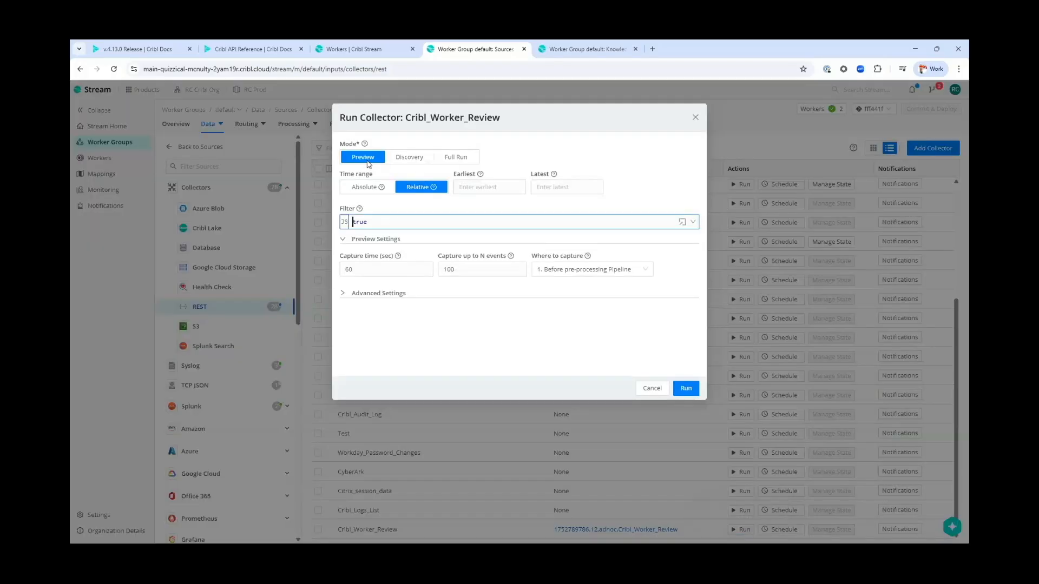
left_click(686, 389)
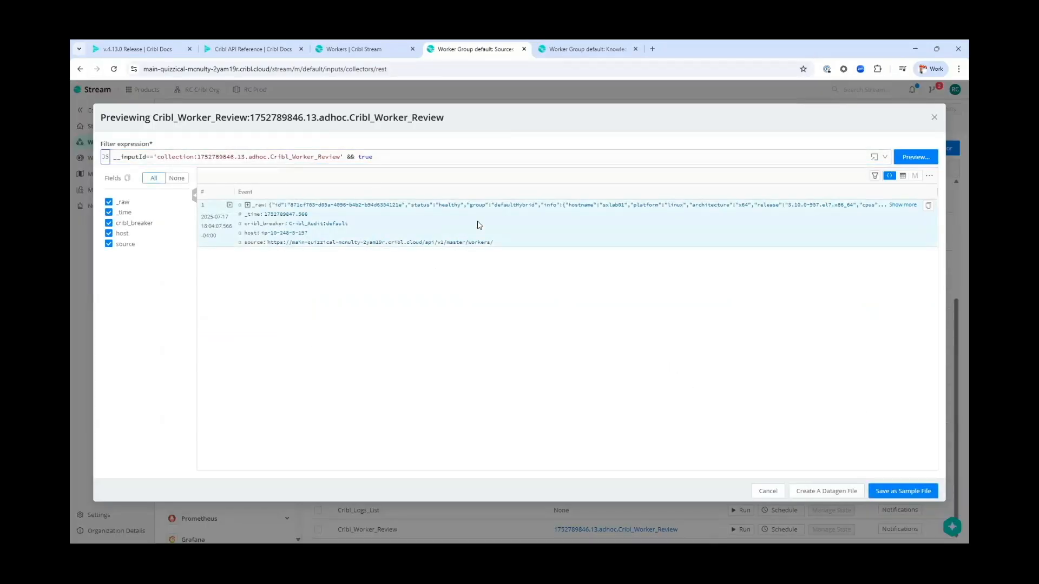
left_click(247, 205)
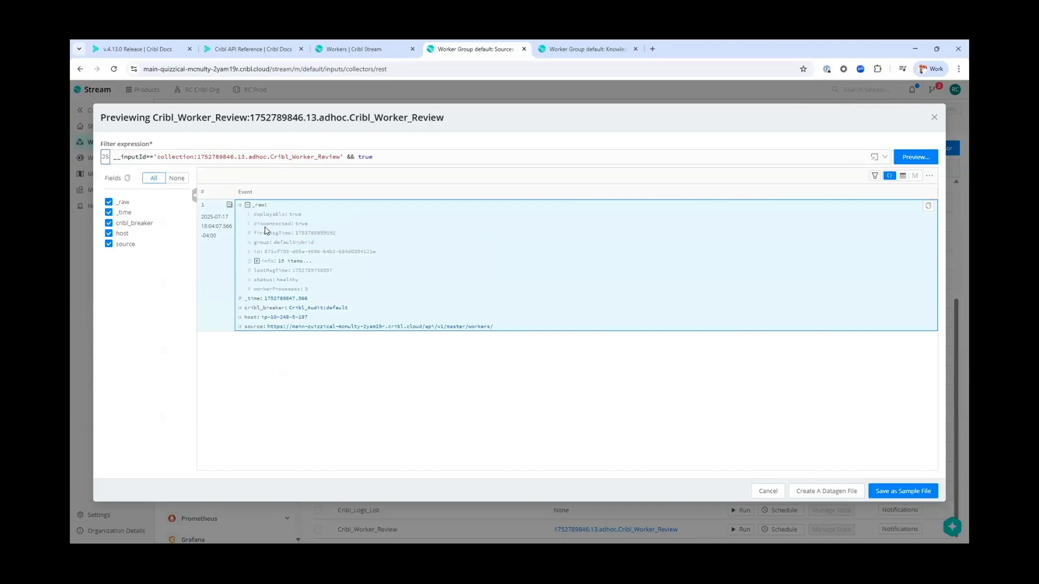
left_click_drag(257, 224, 313, 225)
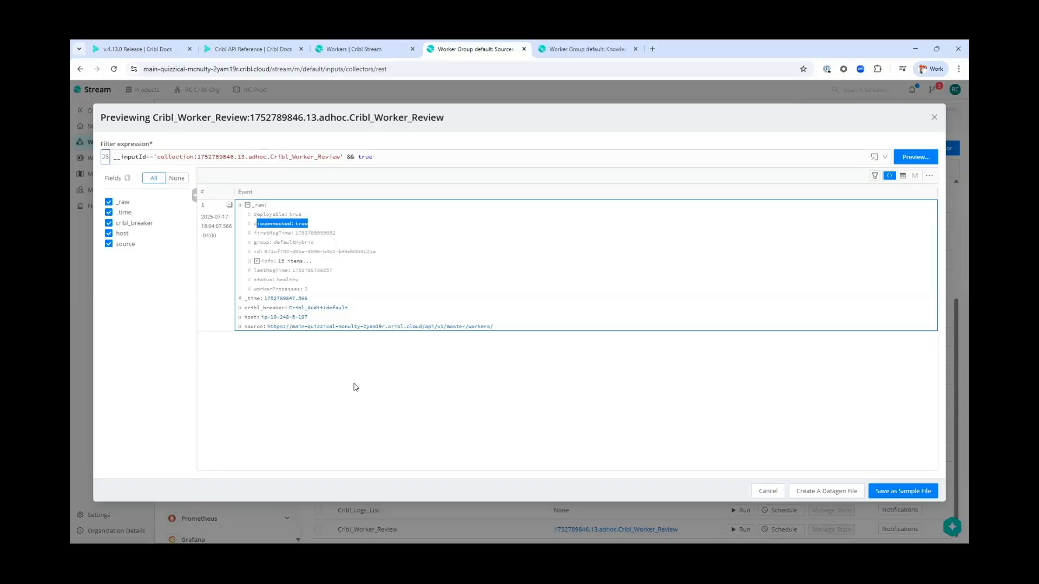
Switch from Cribl Stream's Event Breaker Rules page to Cribl Search and open its list of saved searches.
left_click(561, 49)
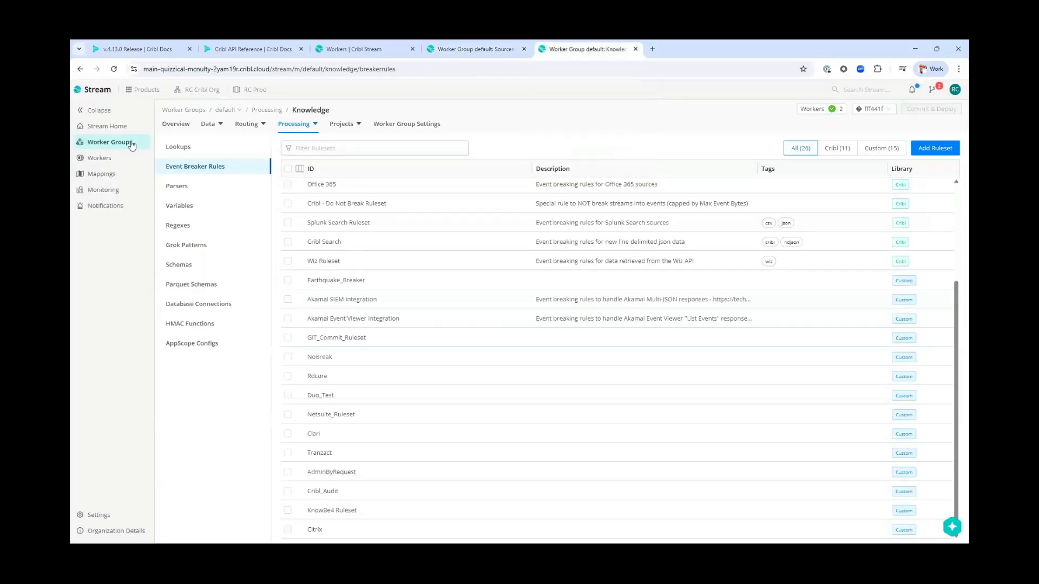
left_click(144, 90)
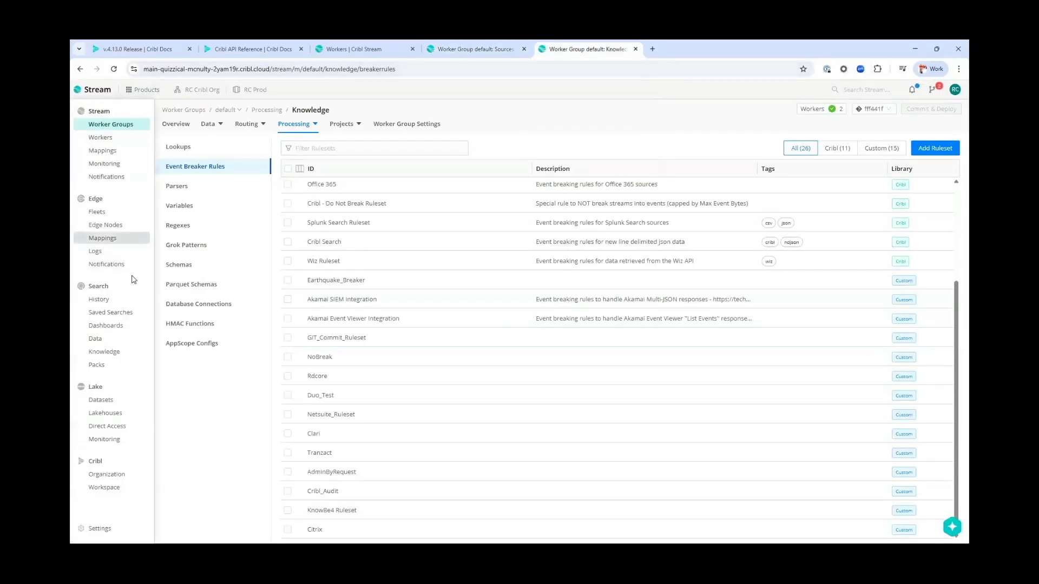
left_click(103, 287)
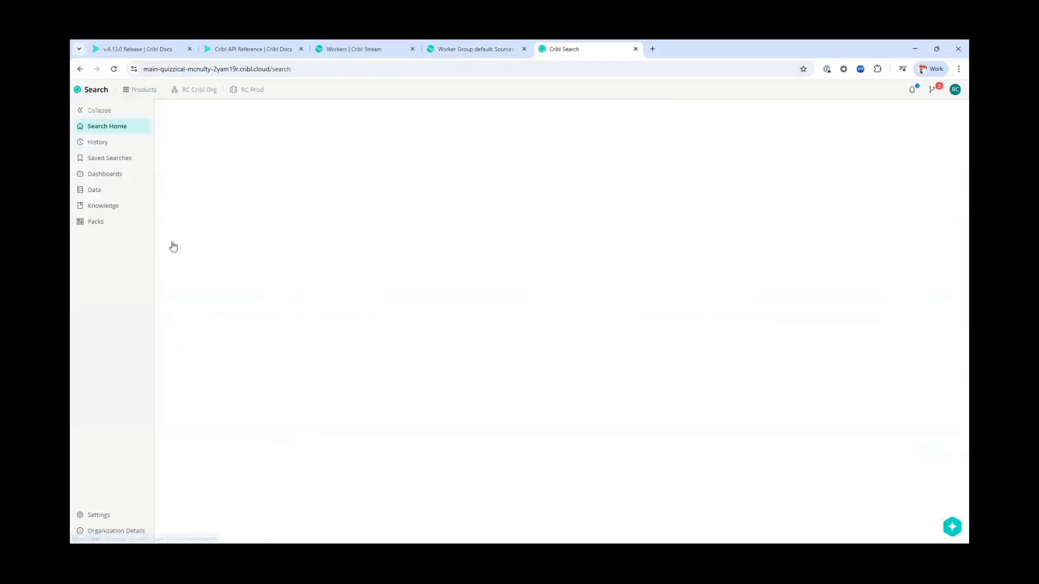
left_click(121, 162)
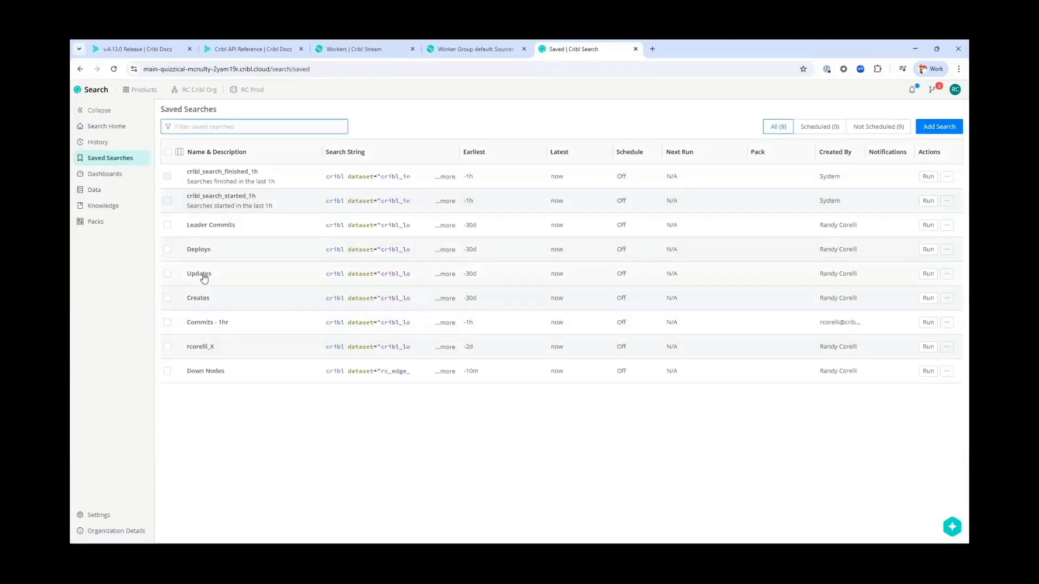
Try enabling scheduled runs and notifications on the Updates saved search to review their options, and discard the changes.
left_click(204, 277)
left_click(135, 275)
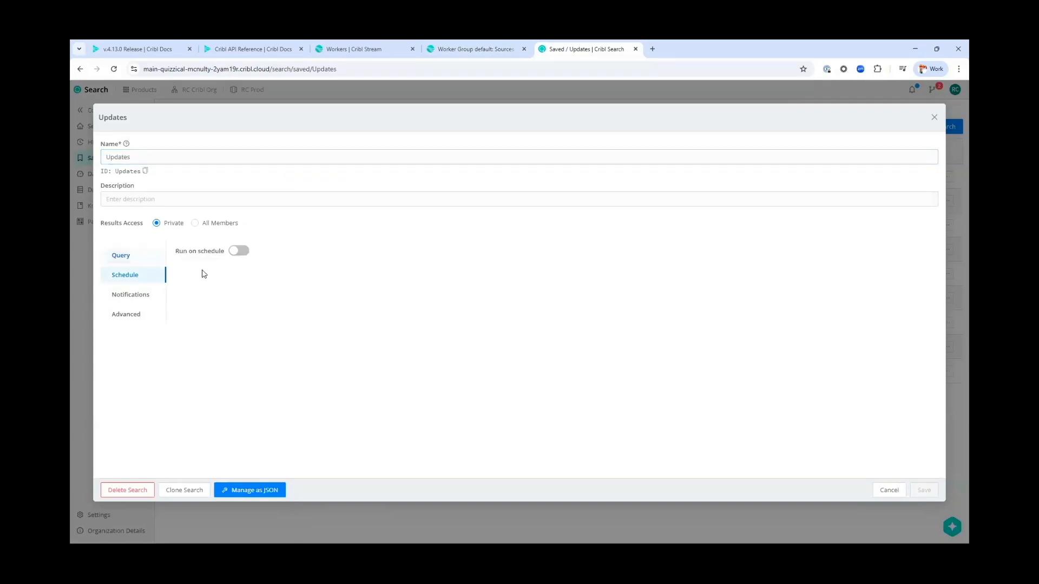
left_click(239, 252)
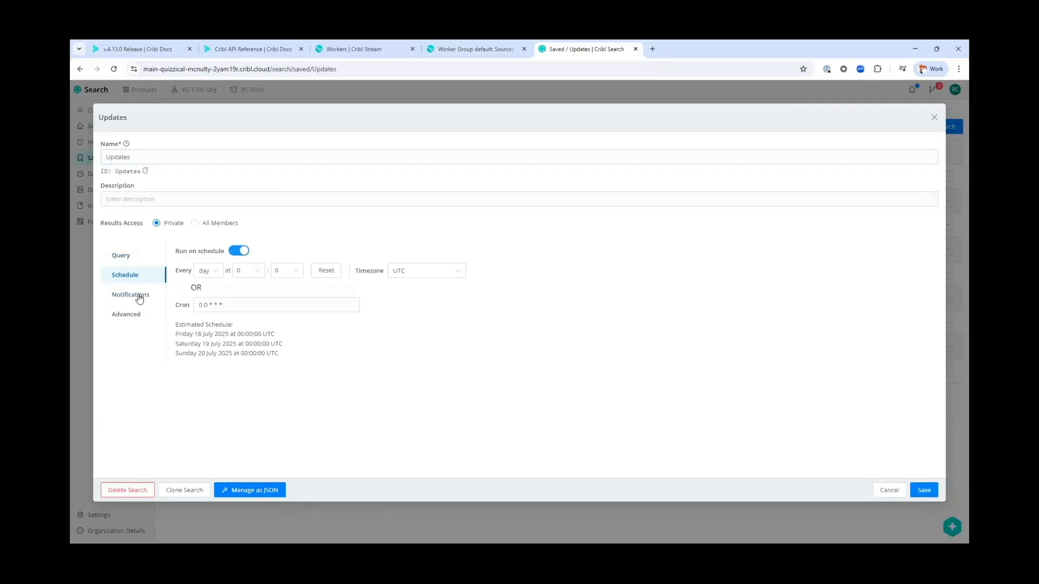
left_click(138, 297)
left_click(241, 251)
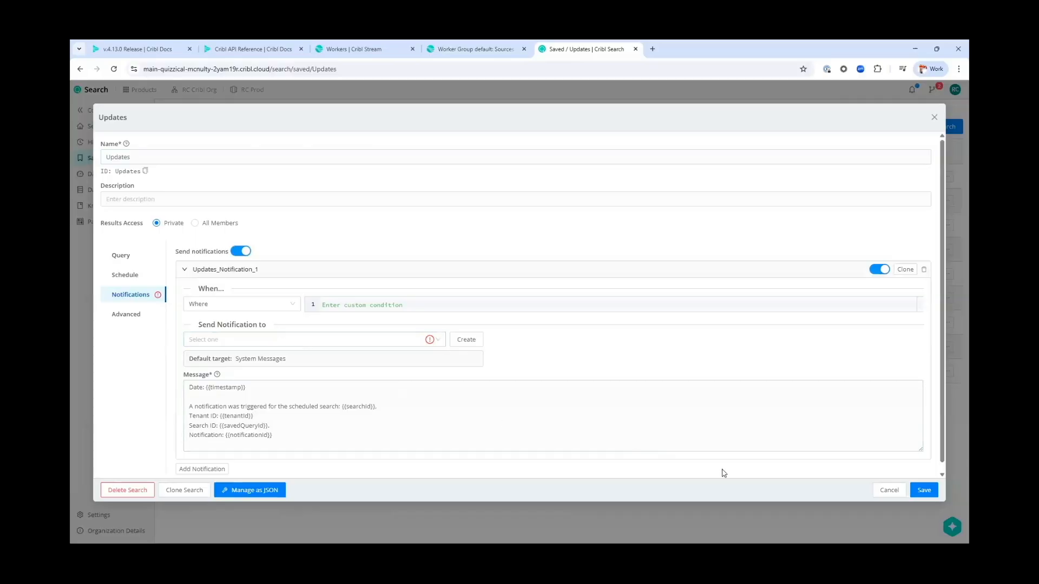
left_click(882, 491)
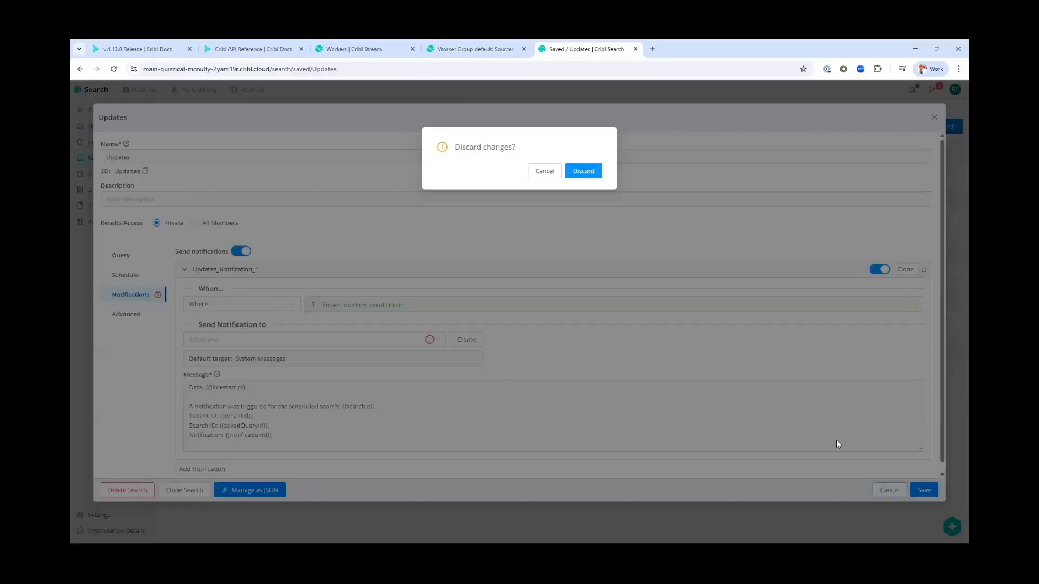
left_click(578, 171)
Close the Cribl_Worker_Review preview and refresh the Stream Workers list twice to check the nodes' connection status.
left_click(465, 44)
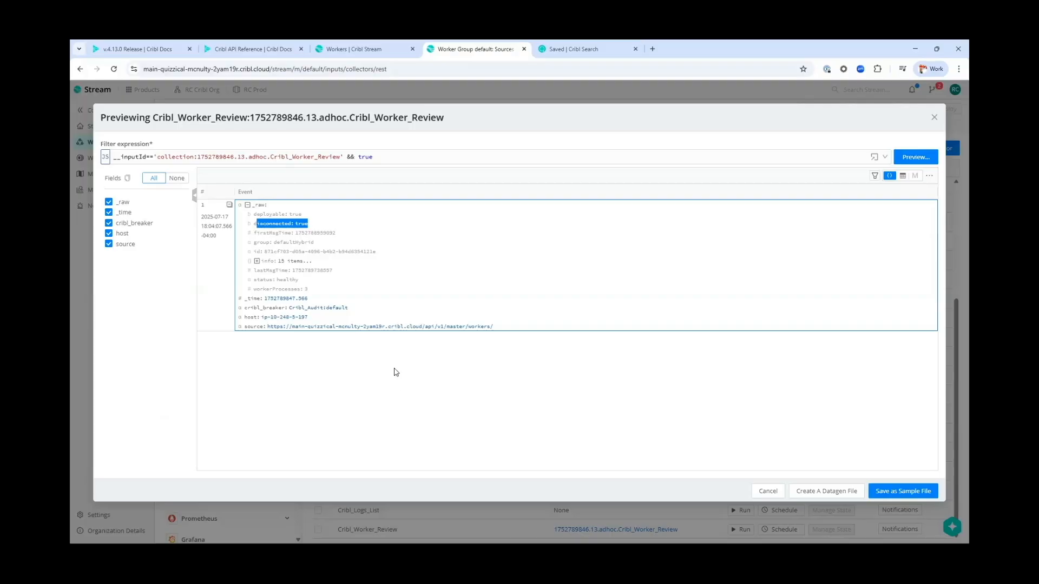
key("Escape")
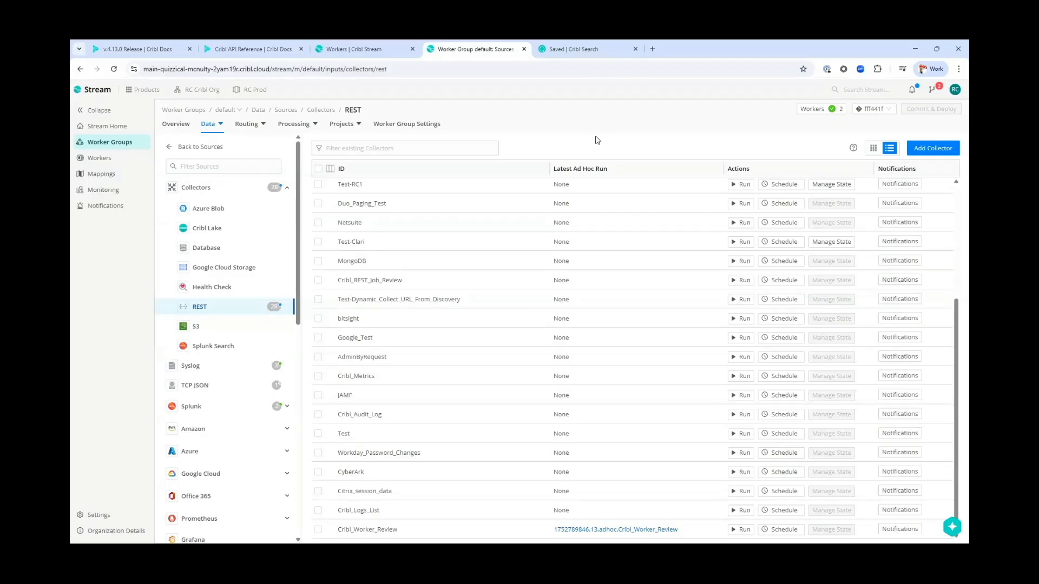
left_click(373, 48)
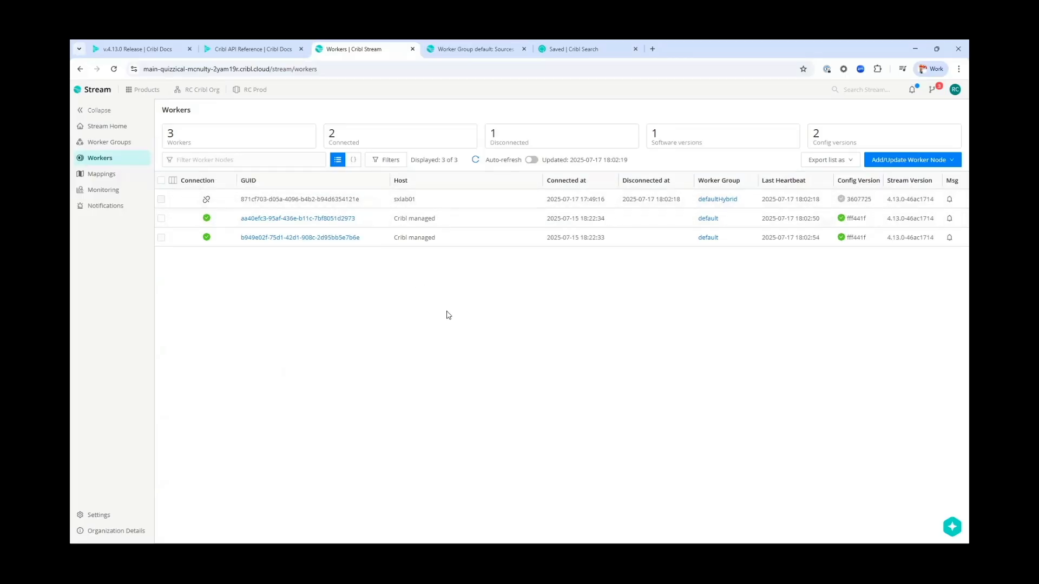
left_click(475, 160)
left_click(620, 342)
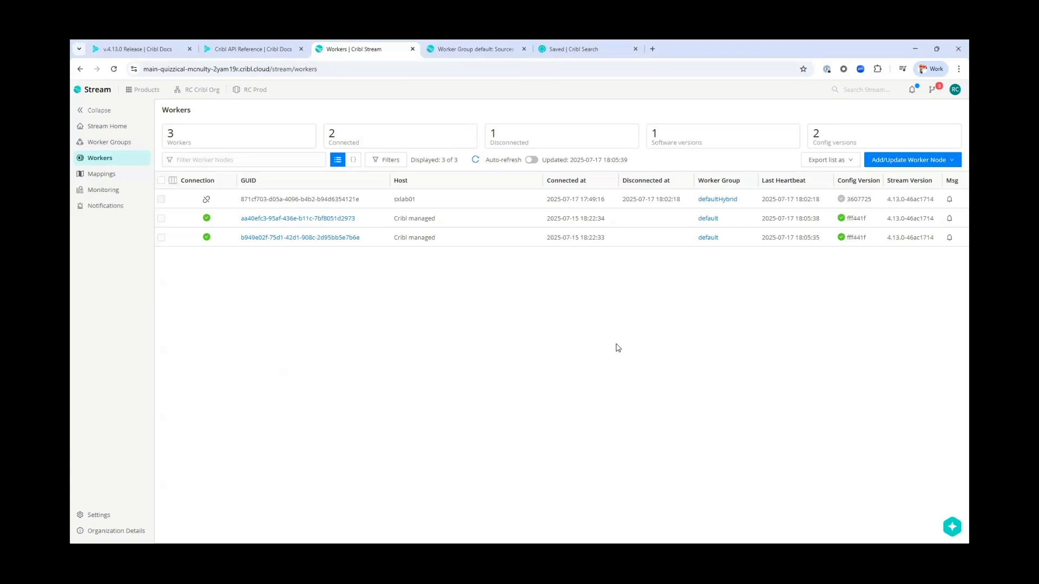
left_click(475, 160)
Revisit the Cribl API Reference and the v.4.13.0 release notes' Experience Improvements, and return to the Workers list.
left_click(269, 48)
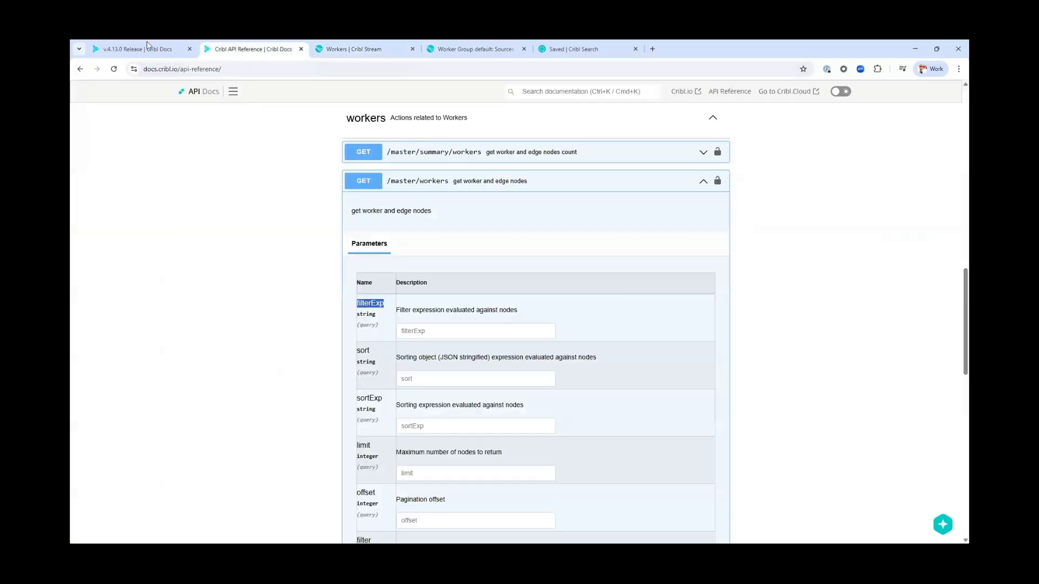
left_click(183, 47)
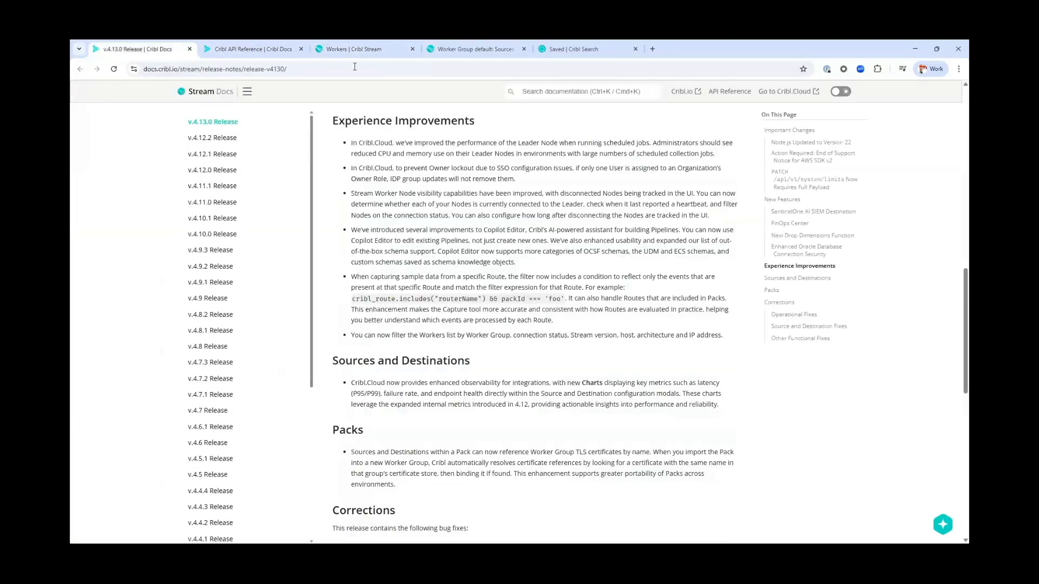
left_click(353, 50)
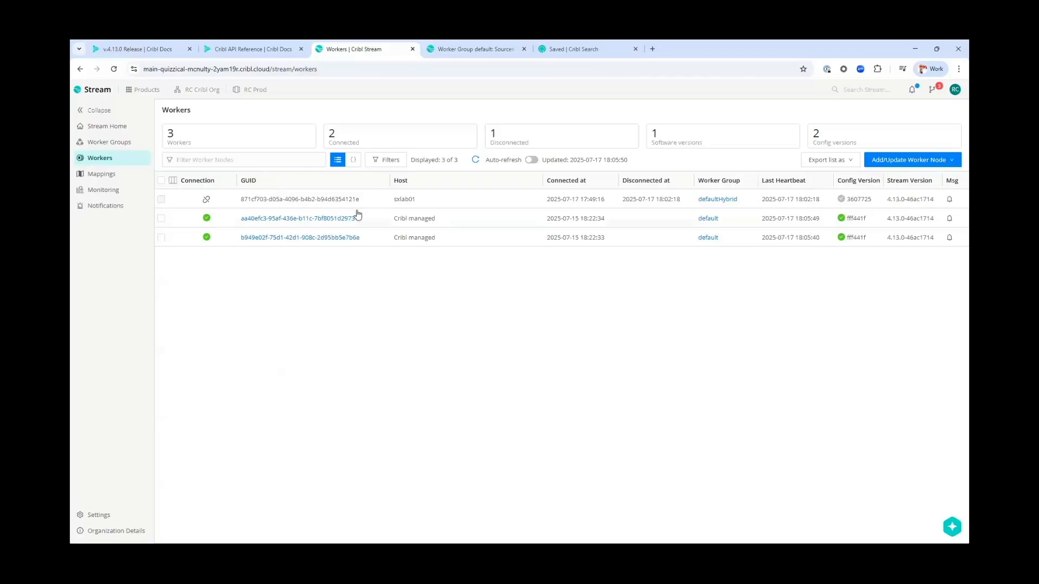